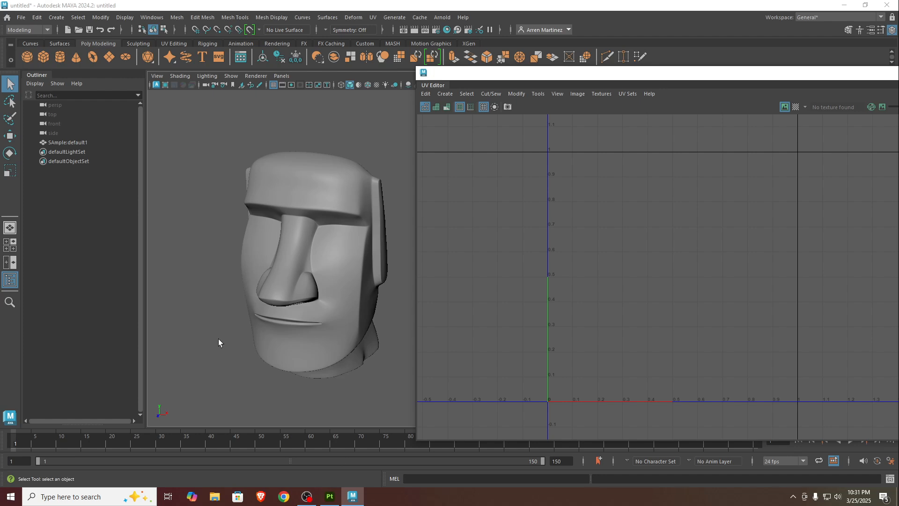
Select the stone head mesh to examine its UV shells in the UV Editor, then clear the selection.
left_click_drag(223, 142, 294, 243)
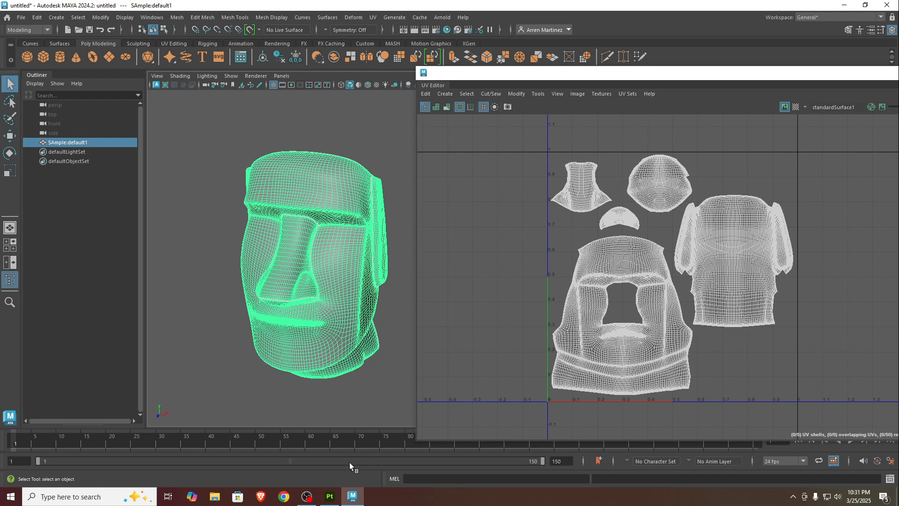
left_click(329, 496)
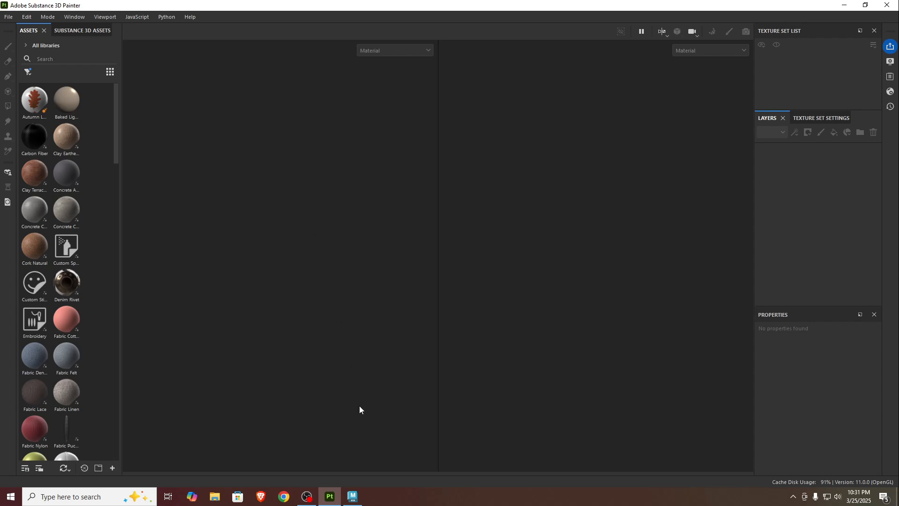
left_click(352, 496)
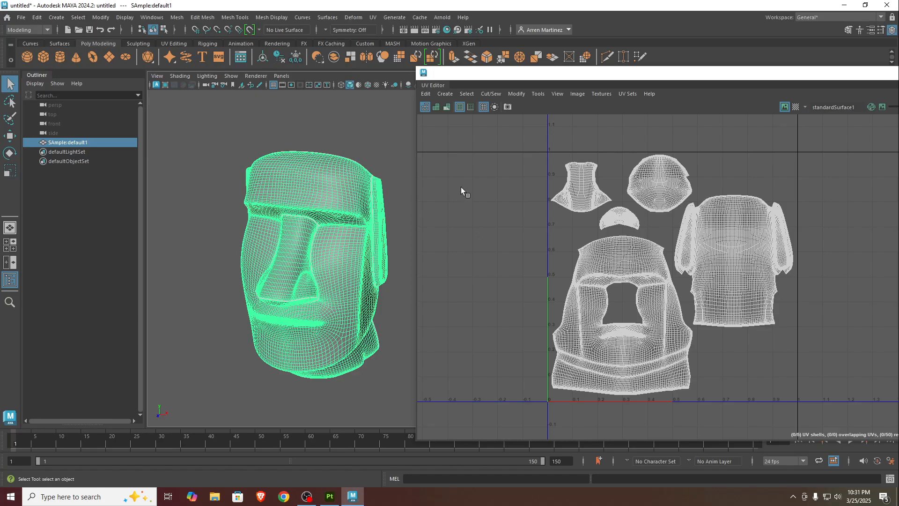
left_click(374, 121)
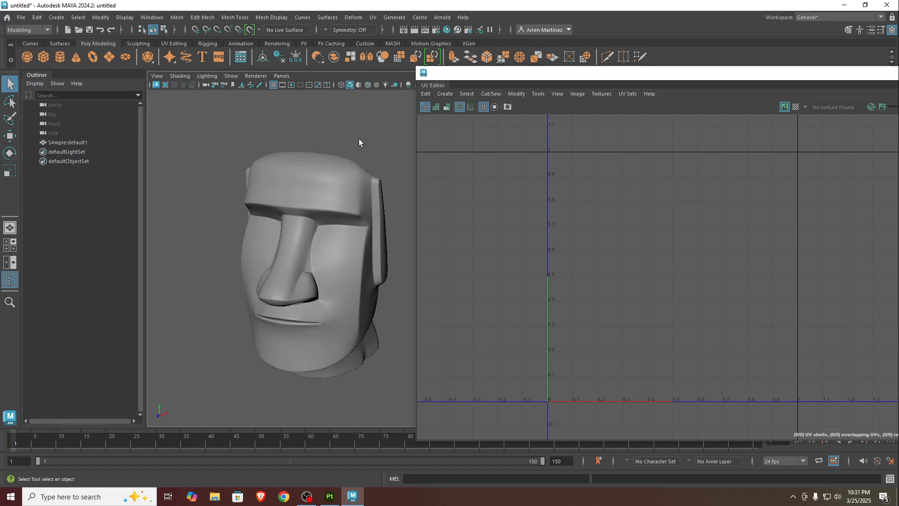
Export the whole scene to the Desktop as an OBJ file named Statue.
left_click(21, 17)
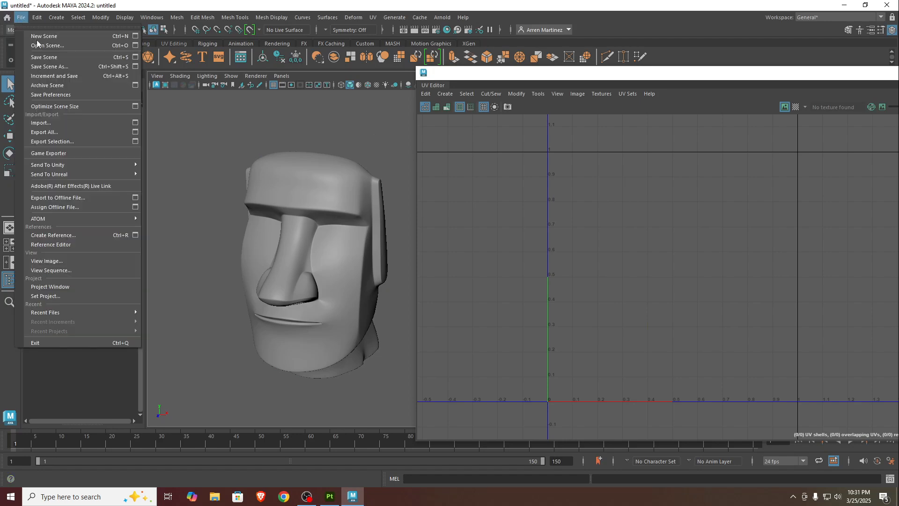
left_click(75, 131)
left_click(278, 371)
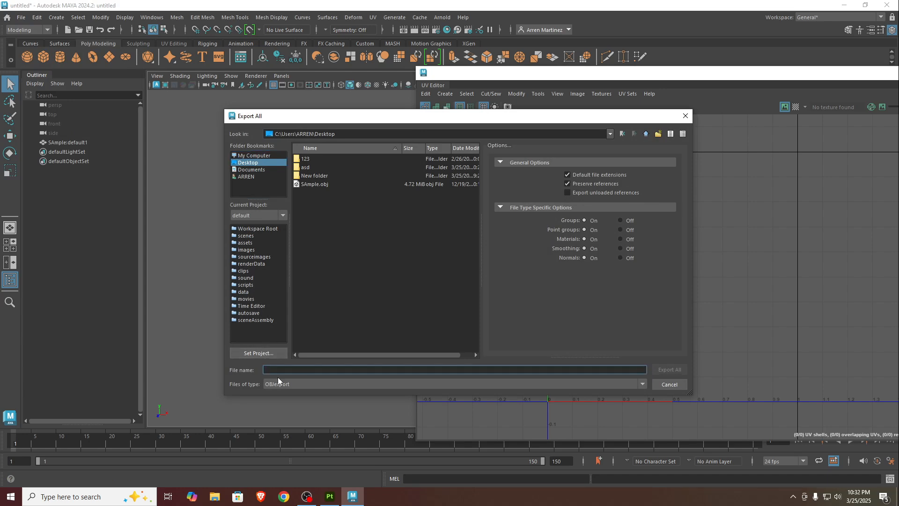
type("Statue")
left_click(663, 371)
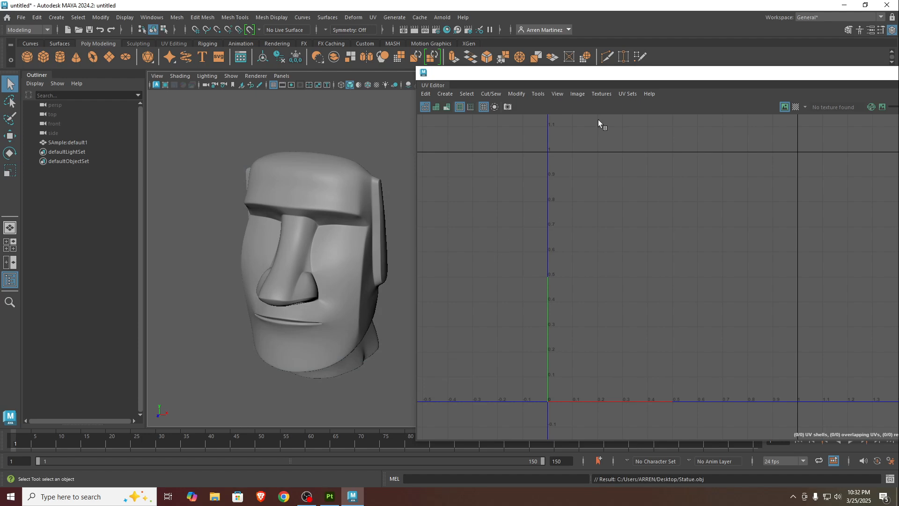
Close the UV Editor and quit Maya, saving the scene on the Desktop as 123.
left_click_drag(640, 74, 389, 86)
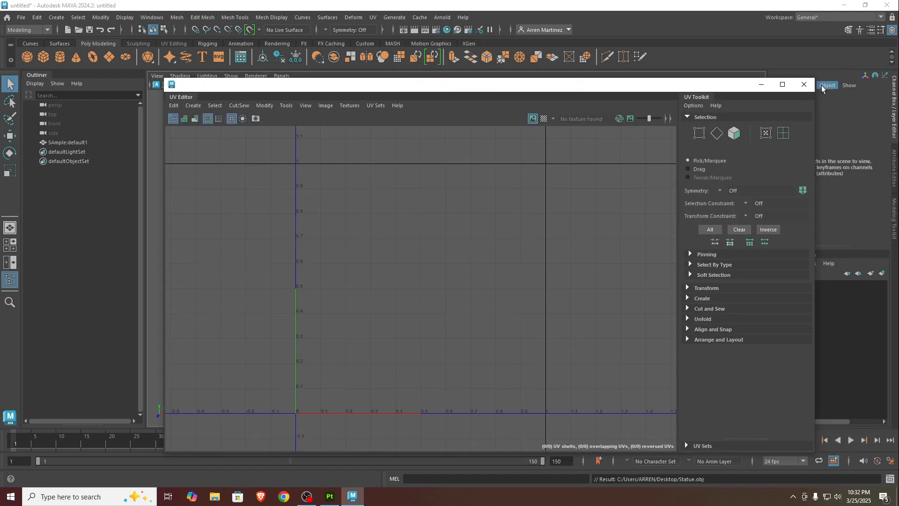
left_click(813, 85)
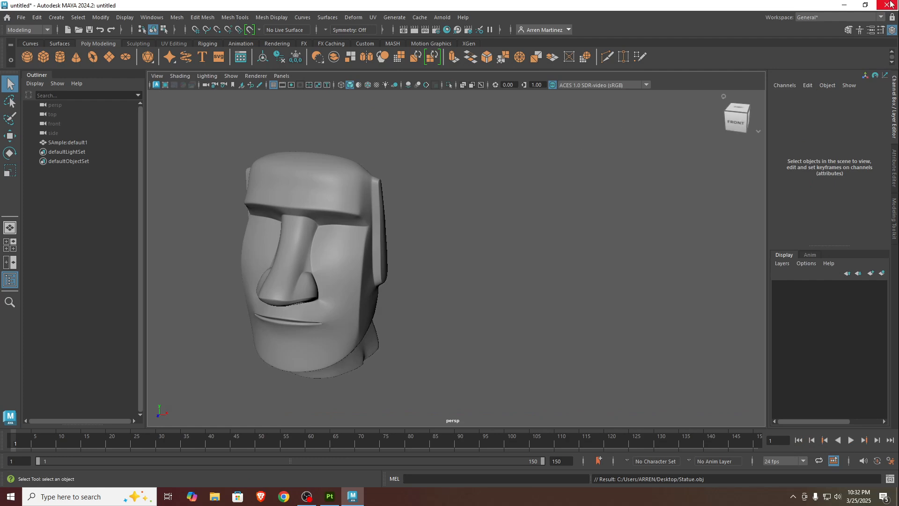
left_click(886, 5)
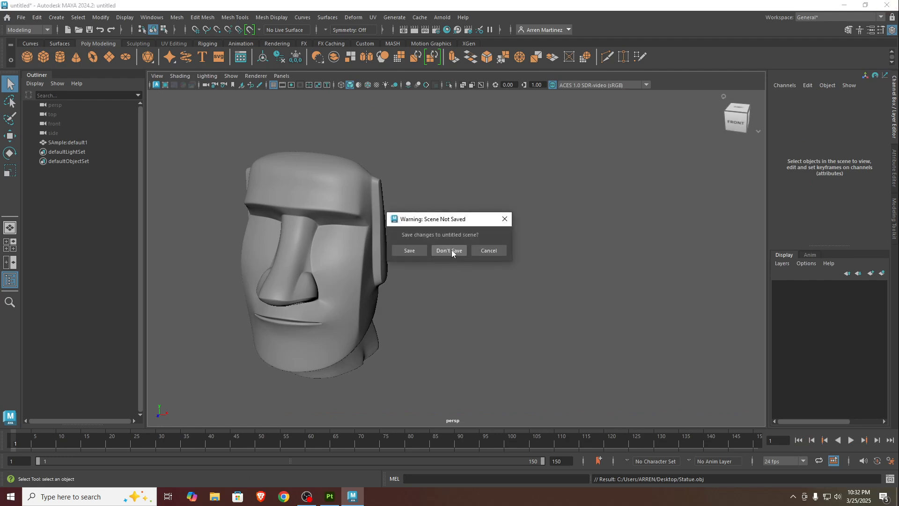
left_click(418, 250)
left_click(248, 162)
left_click(302, 369)
type("123")
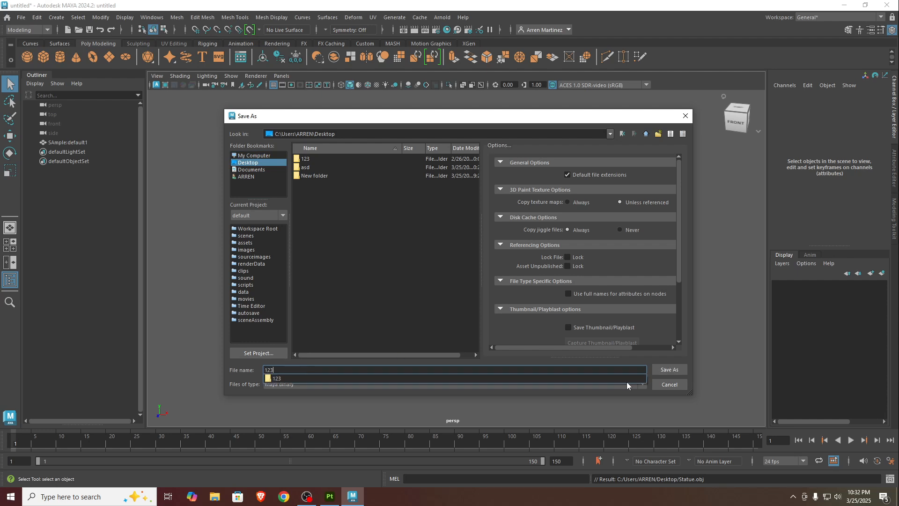
left_click(670, 369)
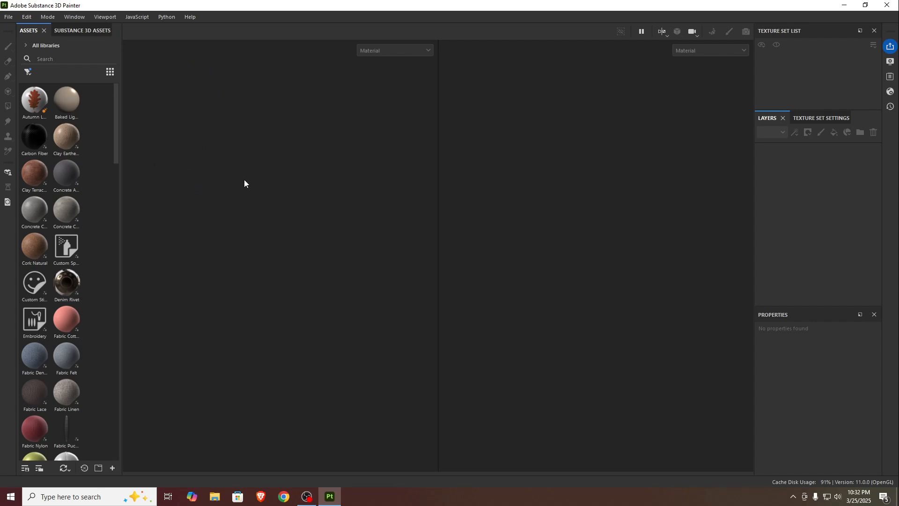
In Substance 3D Painter, start a new project with the ASM - PBR Metallic Roughness template and Statue.obj from the Desktop as its mesh.
left_click(9, 17)
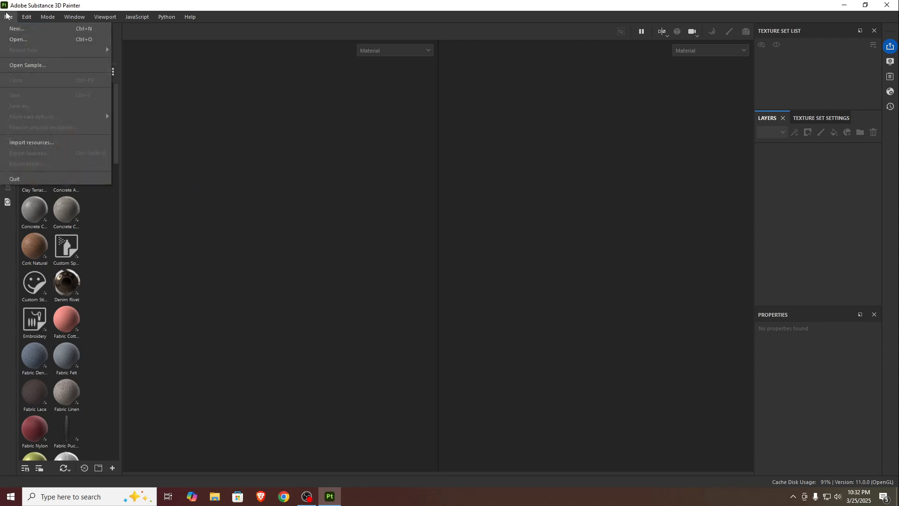
left_click(13, 19)
left_click(10, 16)
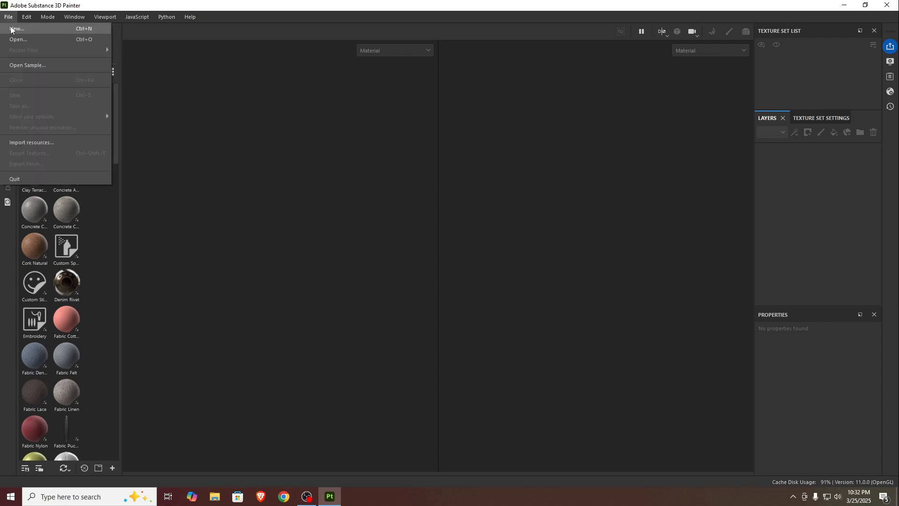
left_click(17, 29)
left_click_drag(450, 101, 323, 125)
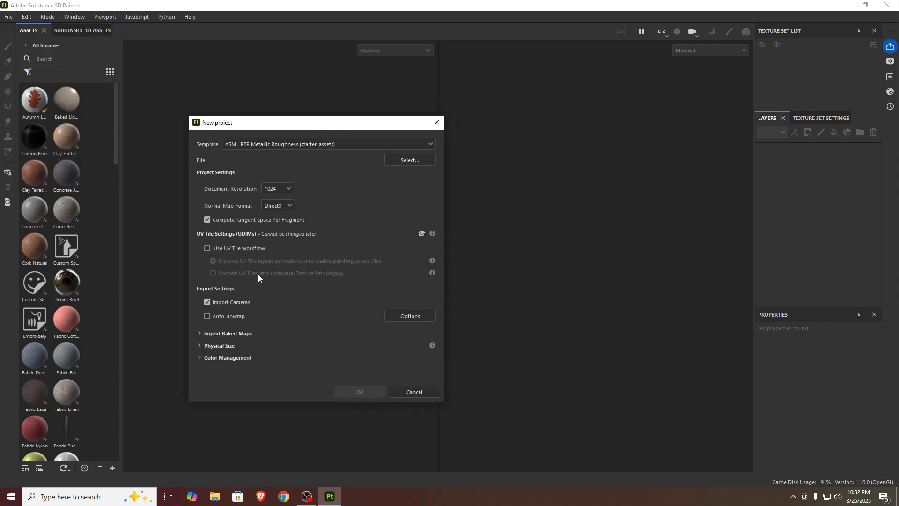
left_click(268, 147)
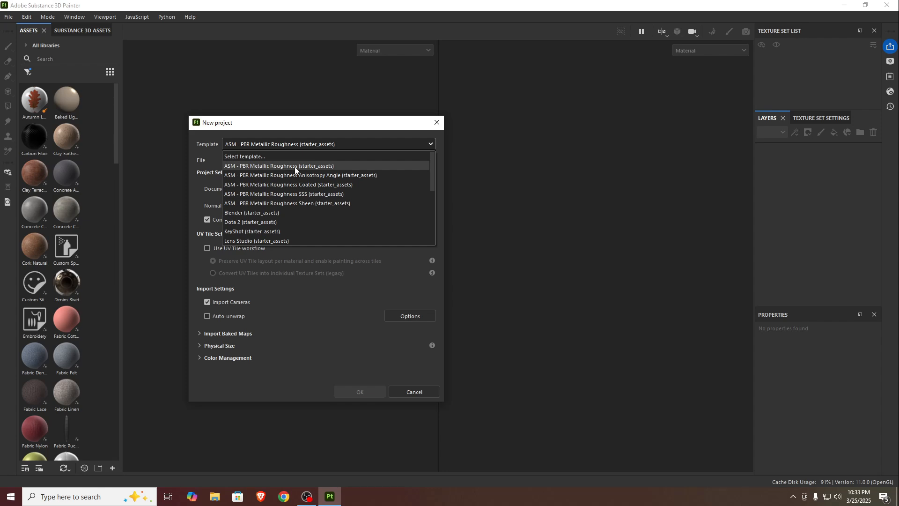
left_click(333, 167)
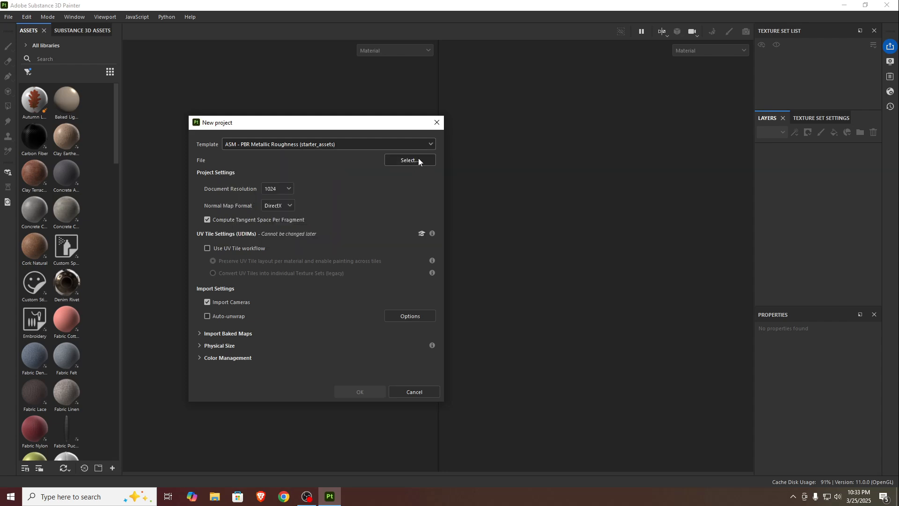
left_click(397, 158)
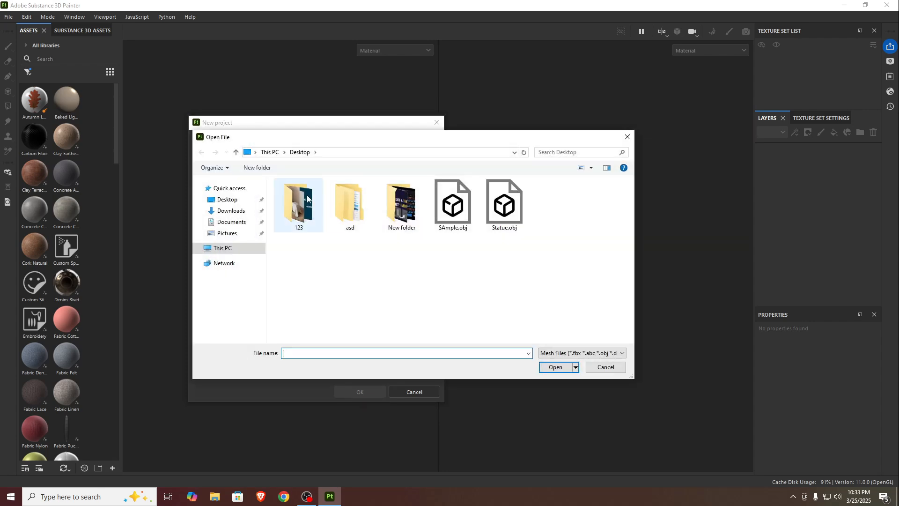
double_click(505, 228)
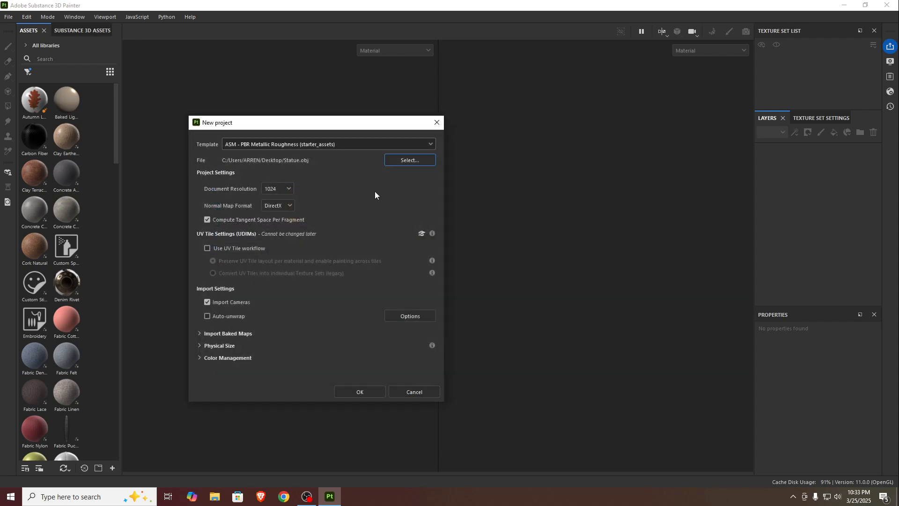
Set the document resolution to 1024, enable Auto-unwrap and create the project.
left_click(284, 191)
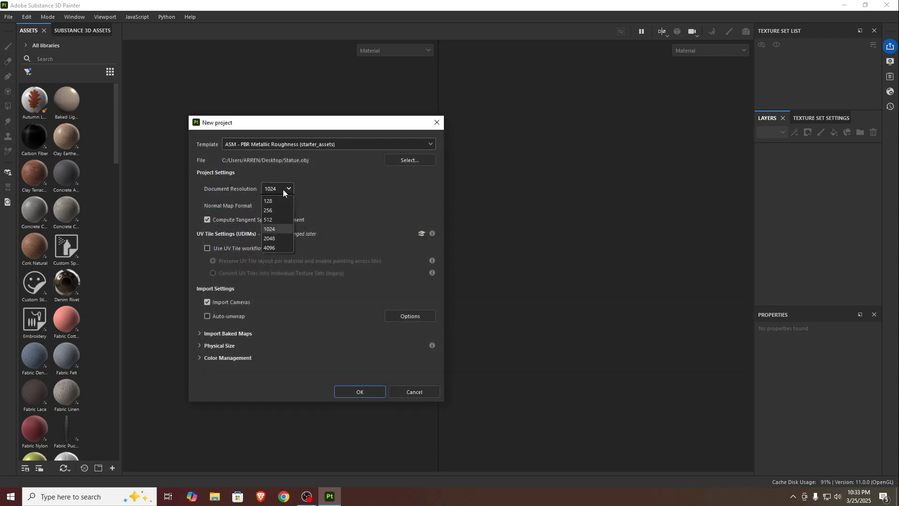
left_click(282, 228)
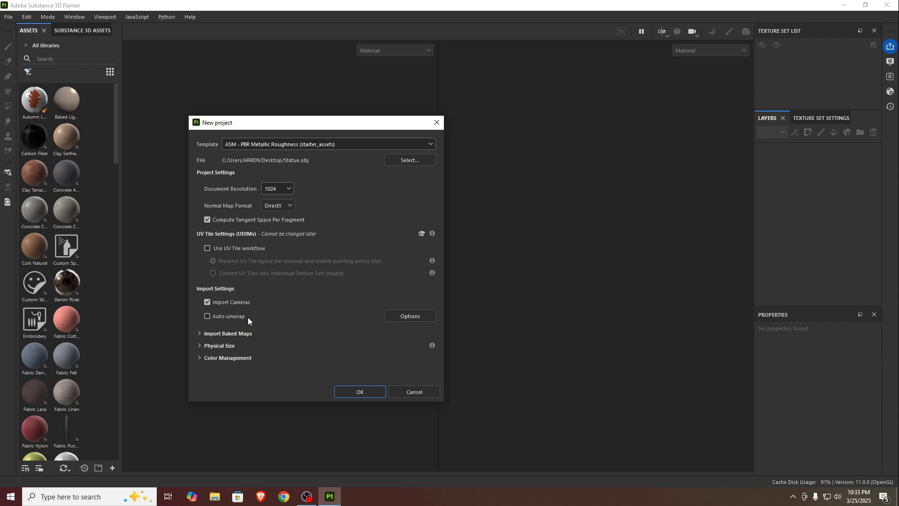
left_click(208, 316)
left_click(350, 391)
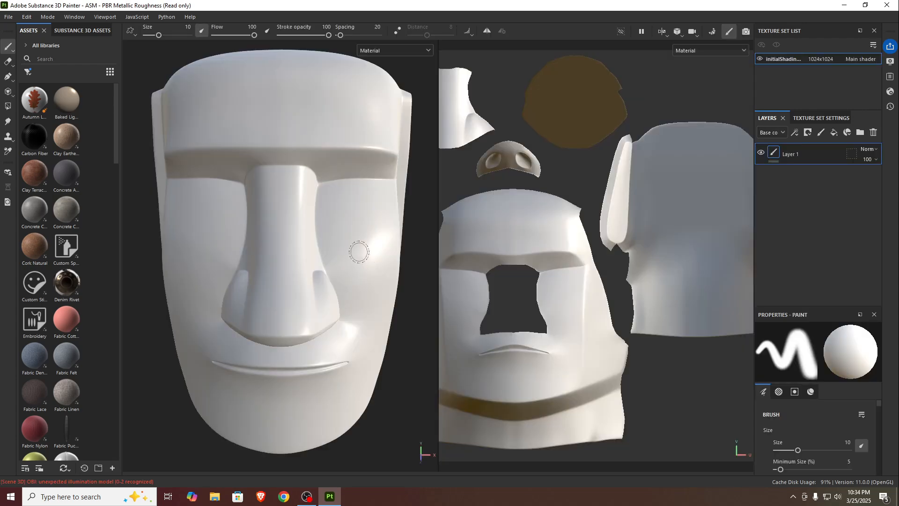
Examine the imported head from several angles and distances in the 3D view.
mouse_move(357, 245)
left_mouse_down("alt")
mouse_move(327, 255)
mouse_move(332, 262)
mouse_move(293, 263)
mouse_move(310, 257)
left_mouse_up("alt")
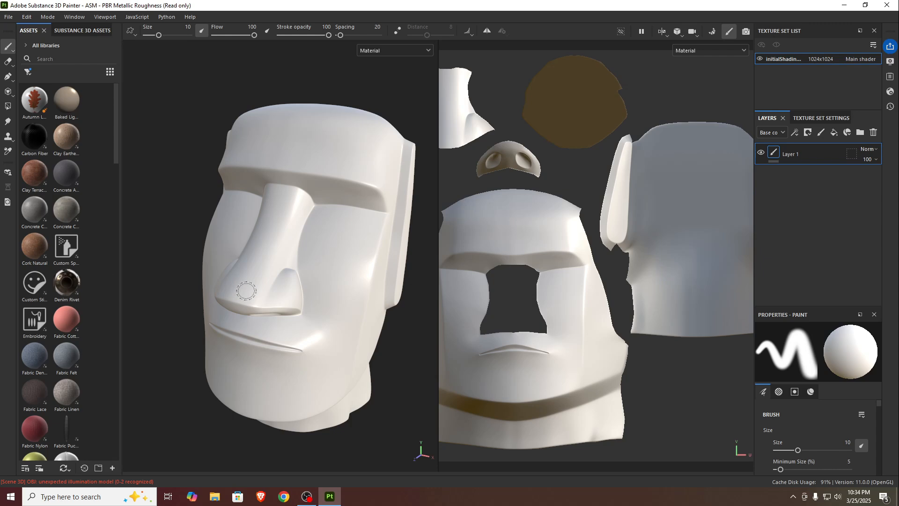
left_click_drag(231, 257, 261, 252, "alt")
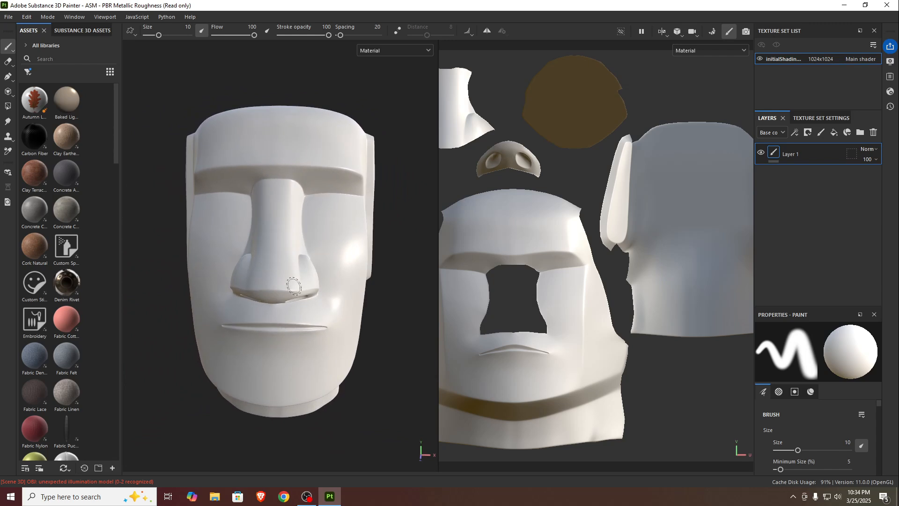
scroll(293, 285, "down", 2)
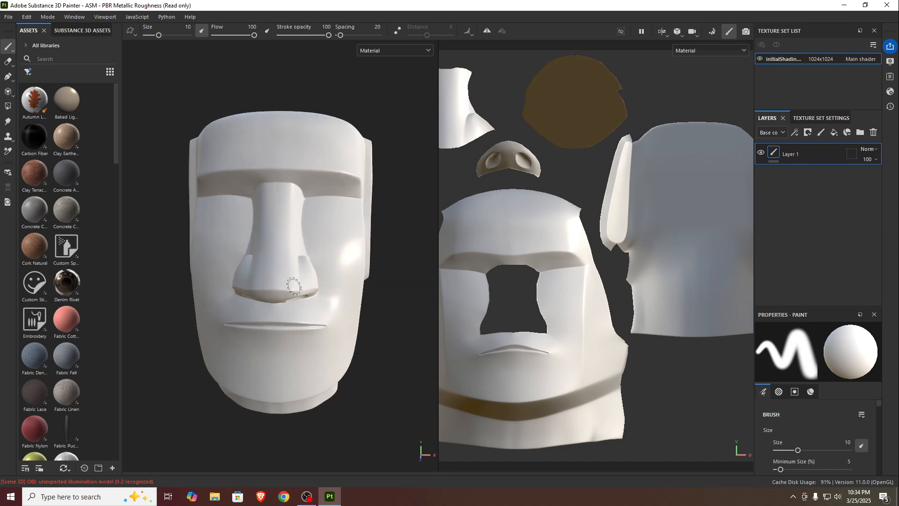
scroll(293, 285, "up", 1)
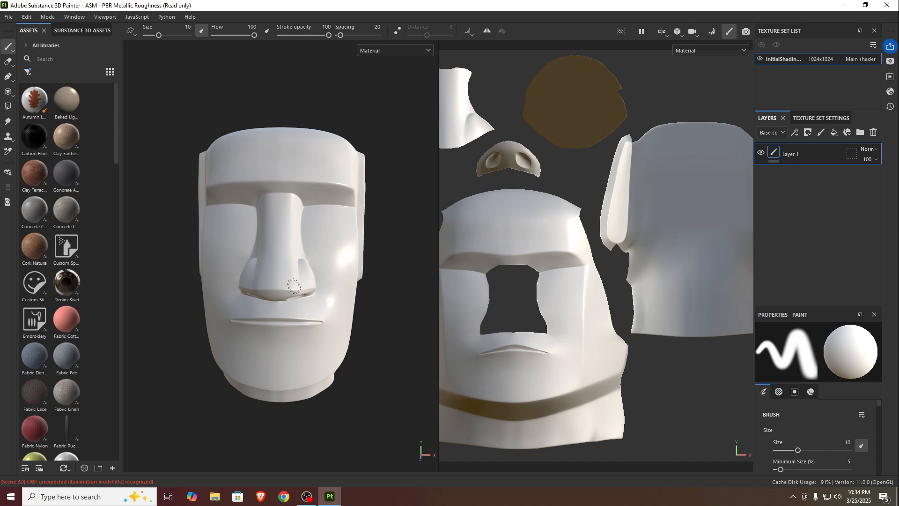
key("alt")
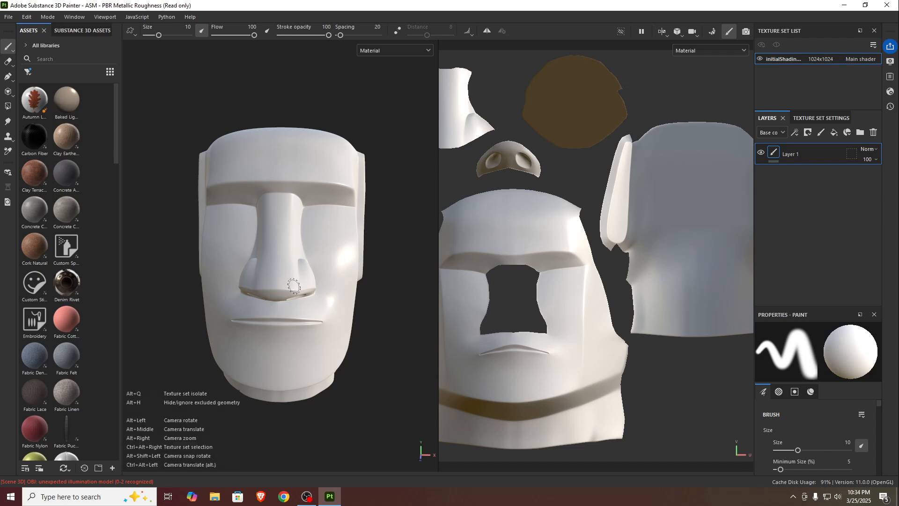
mouse_move(293, 286)
middle_mouse_down("alt")
mouse_move(255, 285)
mouse_move(273, 303)
mouse_move(249, 302)
mouse_move(299, 299)
mouse_move(293, 335)
mouse_move(274, 299)
mouse_move(257, 337)
mouse_move(323, 318)
mouse_move(297, 315)
middle_mouse_up("alt")
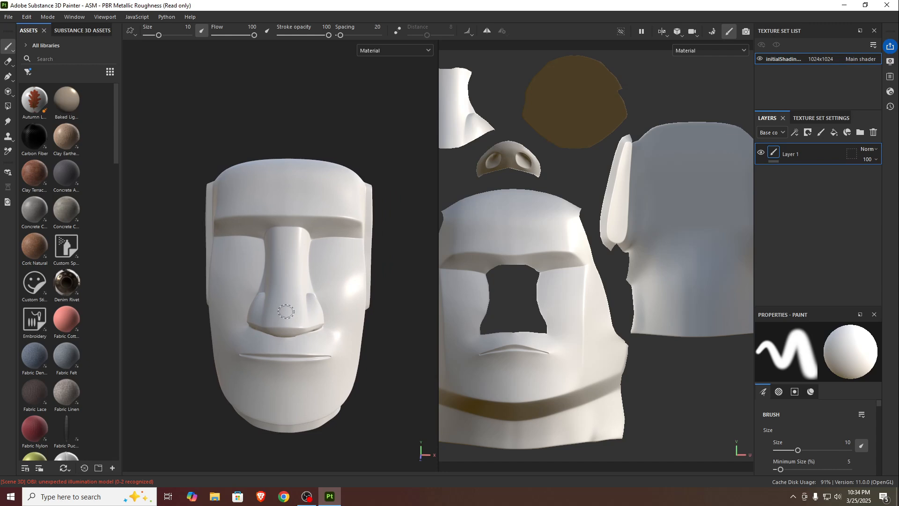
Rotate the environment lighting around the head, turn the model to a three-quarter view and frame the full UV layout.
key("shift")
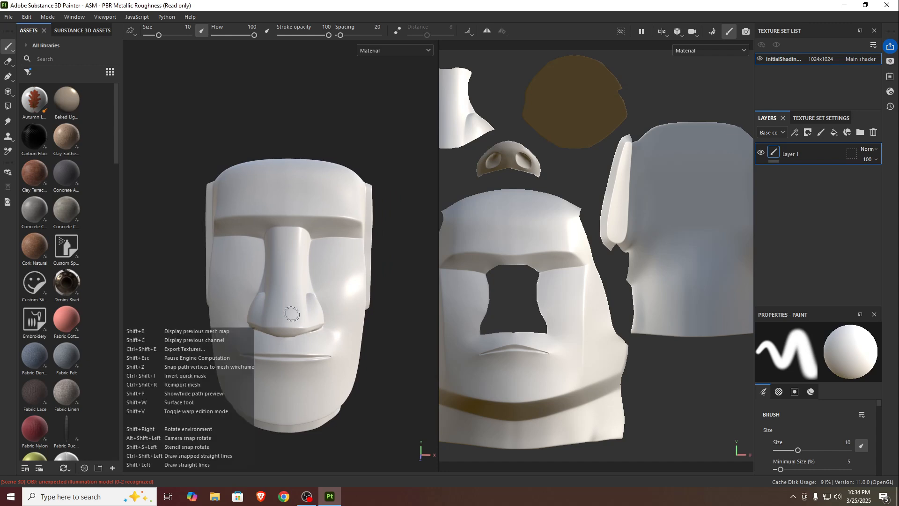
right_click_drag(300, 307, 315, 284, "shift")
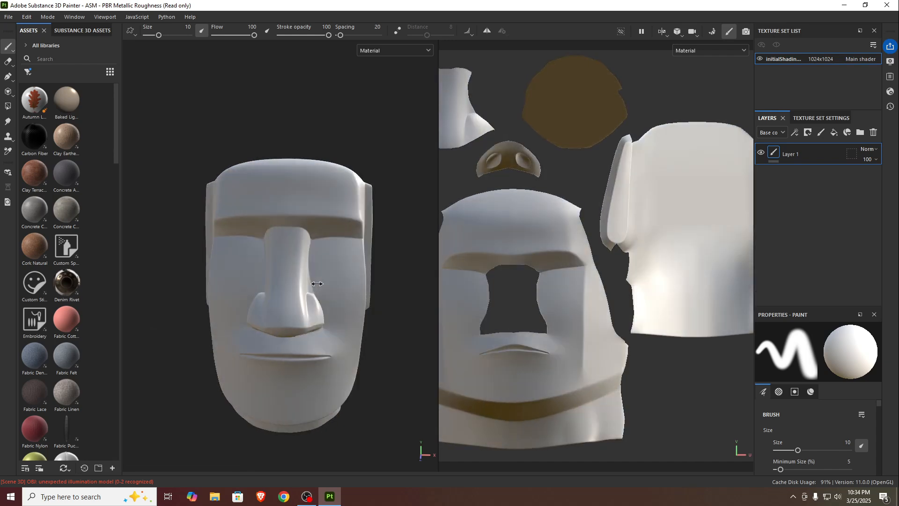
mouse_move(319, 318)
left_mouse_down("alt")
mouse_move(311, 320)
mouse_move(321, 301)
left_mouse_up("alt")
middle_click_drag(328, 283, 267, 289, "alt")
mouse_move(333, 285)
right_mouse_down("shift")
mouse_move(335, 258)
mouse_move(321, 263)
mouse_move(348, 261)
right_mouse_up("shift")
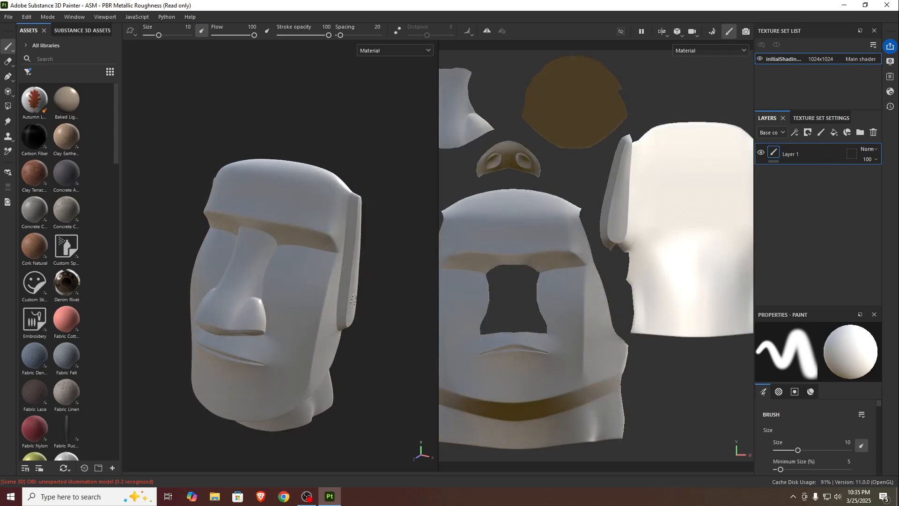
key("f")
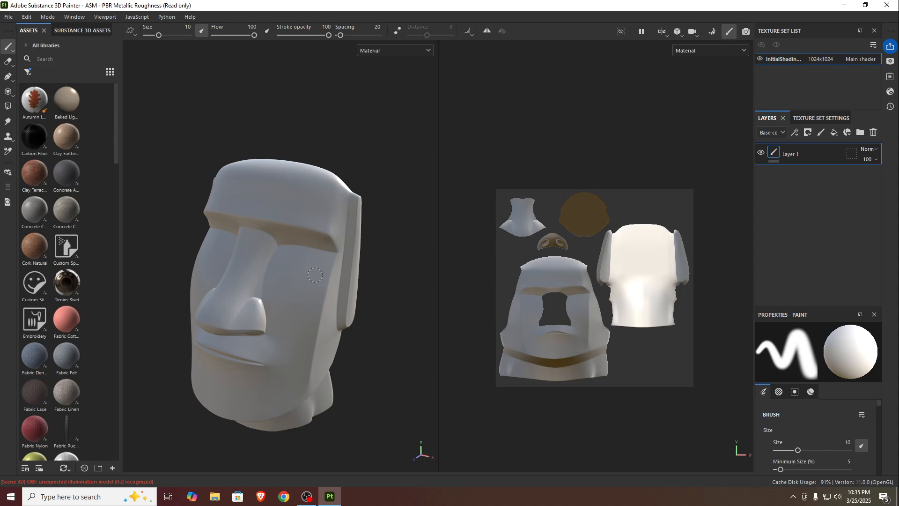
Bake the mesh maps at 1024 with Thickness excluded and Height included alongside normals, ID, ambient occlusion, curvature and position.
left_click(48, 17)
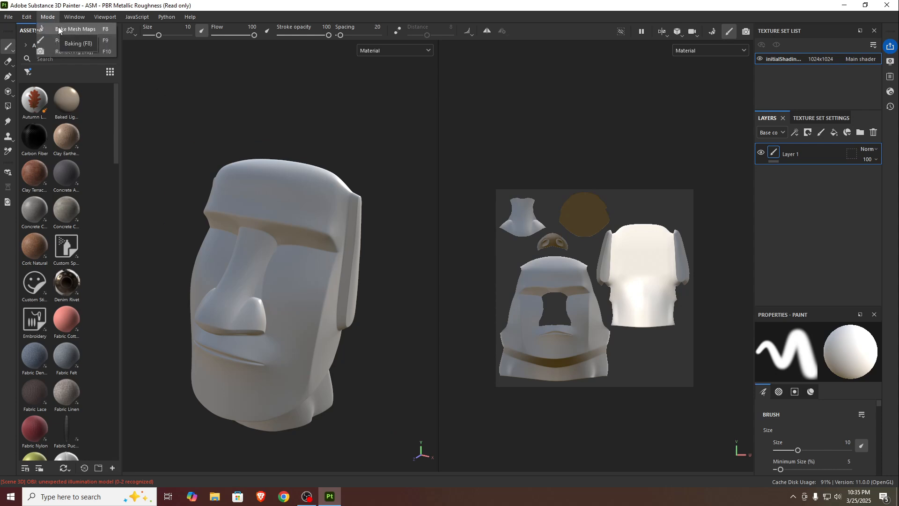
left_click(58, 28)
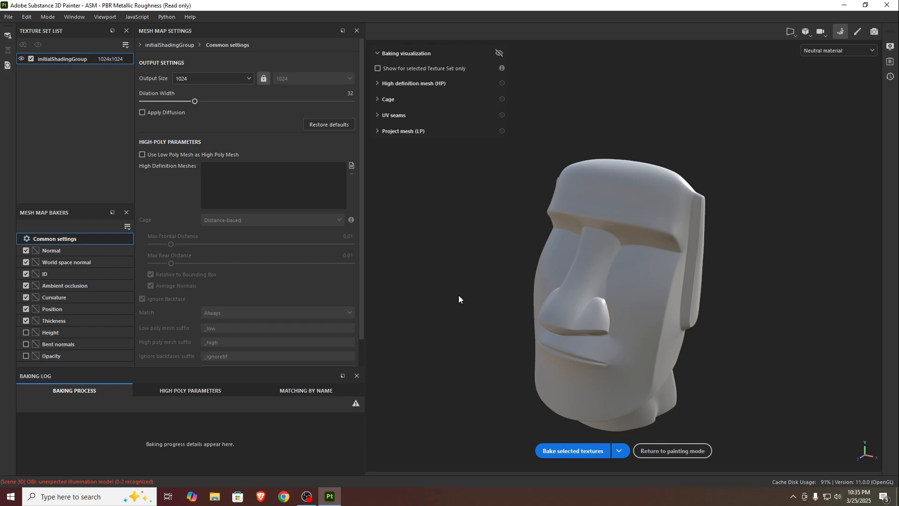
left_click(26, 321)
left_click(573, 454)
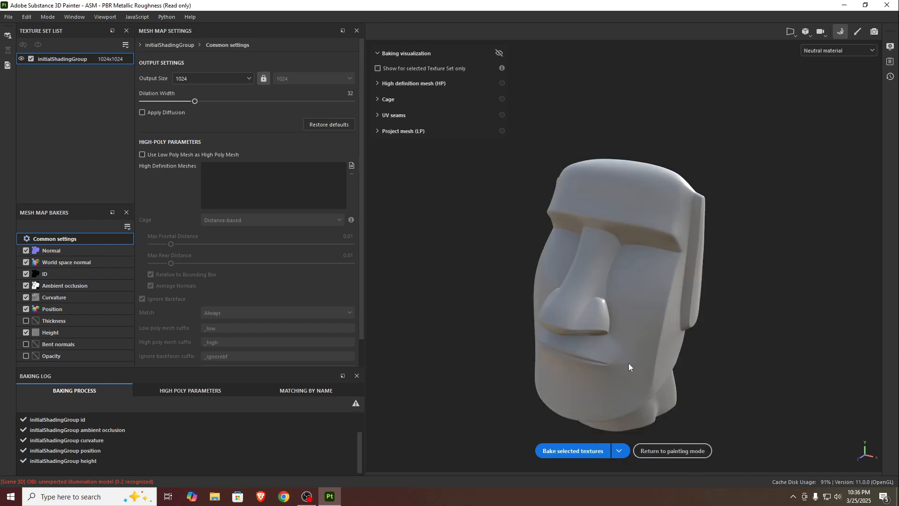
Return to painting mode, delete the default paint layer and add a fill layer in its place.
left_click(669, 456)
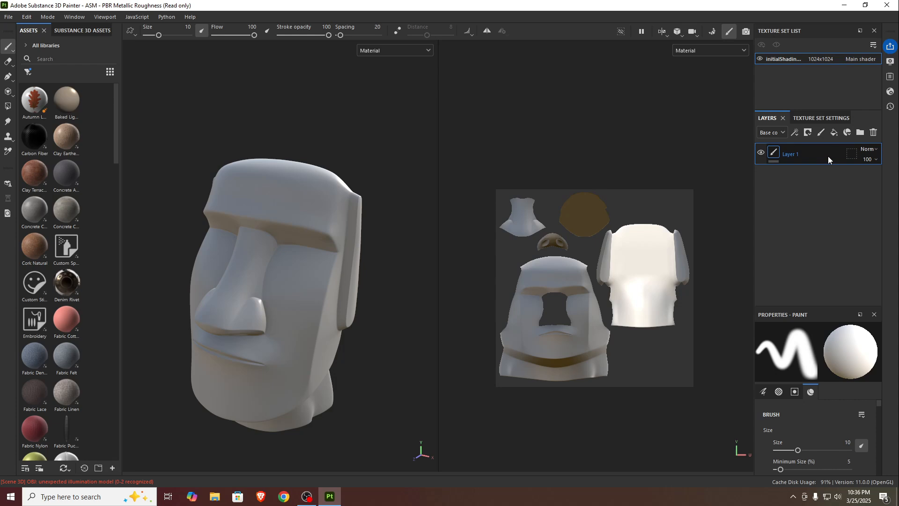
key("Delete")
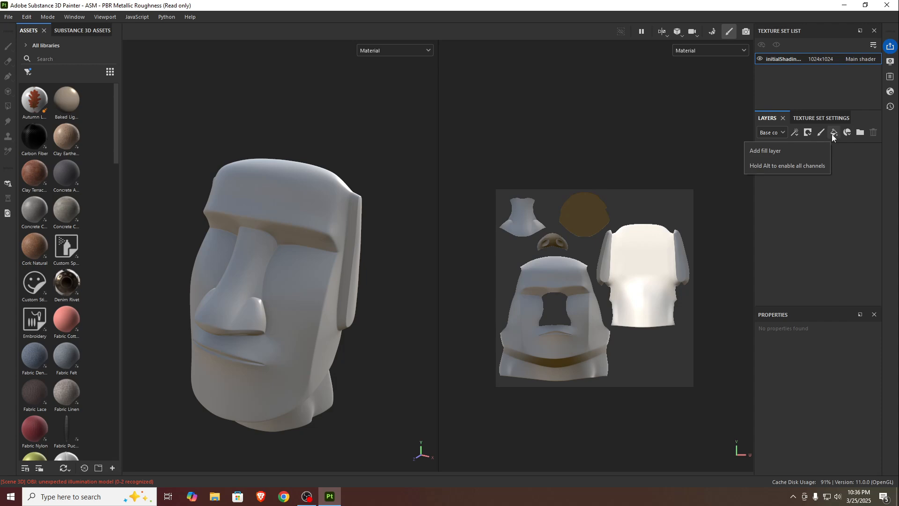
left_click(832, 134)
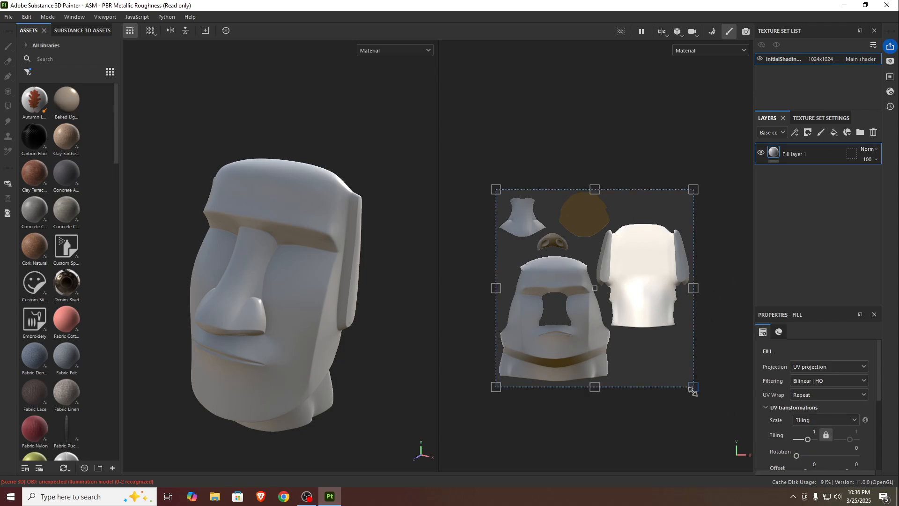
Adjust the fill's projection frame slightly around the UV layout, to a horizontal tiling of about 0.995.
left_click_drag(691, 389, 695, 389)
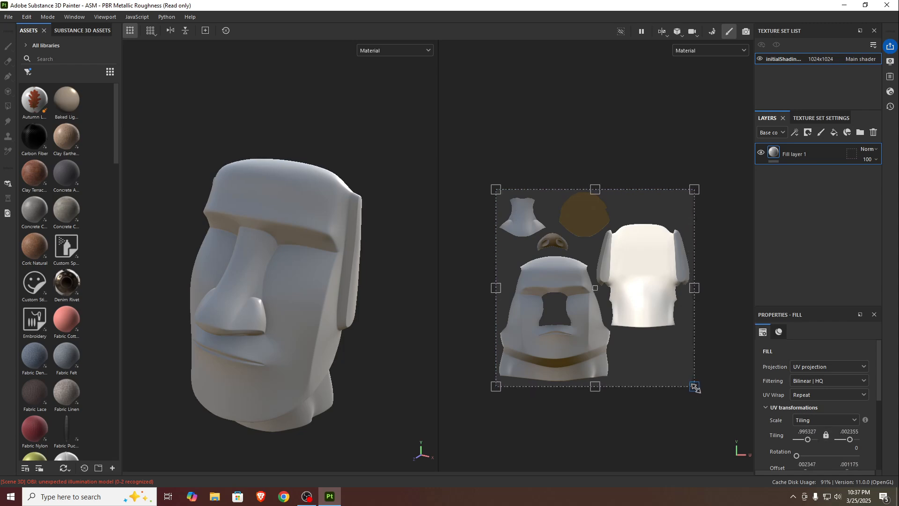
left_click_drag(498, 186, 498, 197)
left_click_drag(595, 192, 595, 189)
Try the Denim Rivet material on the fill layer and inspect it under rotated environment lighting.
scroll(832, 412, "down", 5)
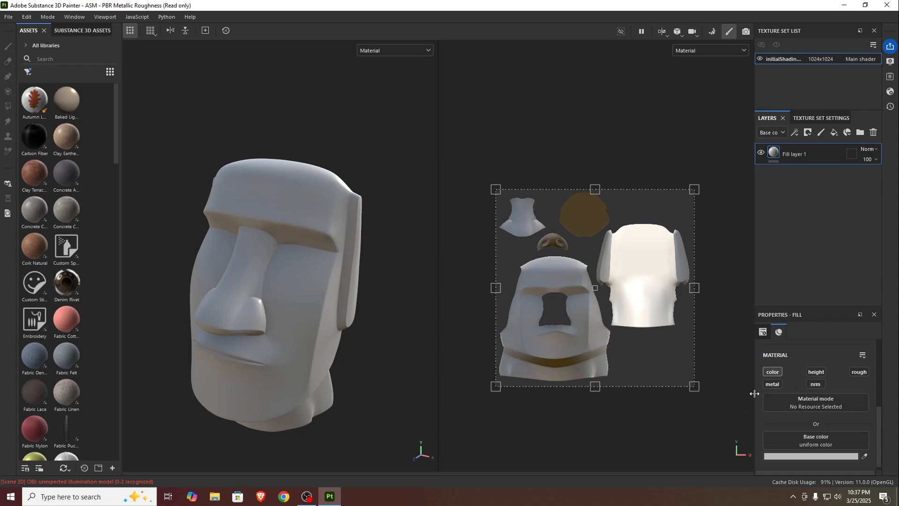
left_click(835, 405)
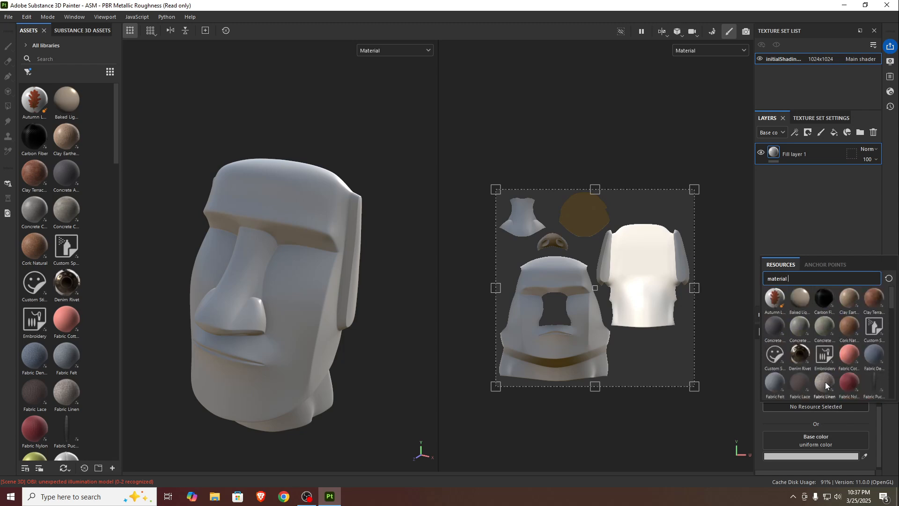
mouse_move(793, 350)
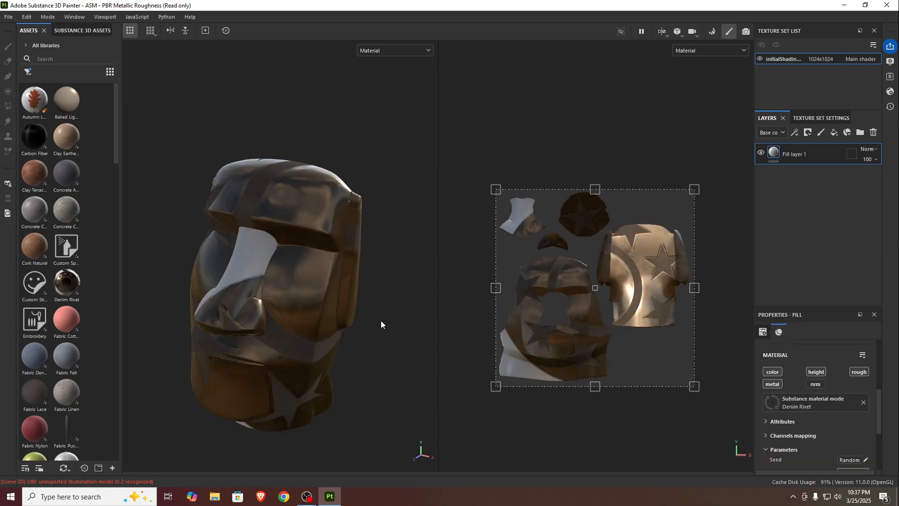
left_click_drag(285, 303, 367, 290, "alt")
right_click_drag(314, 307, 342, 211, "shift")
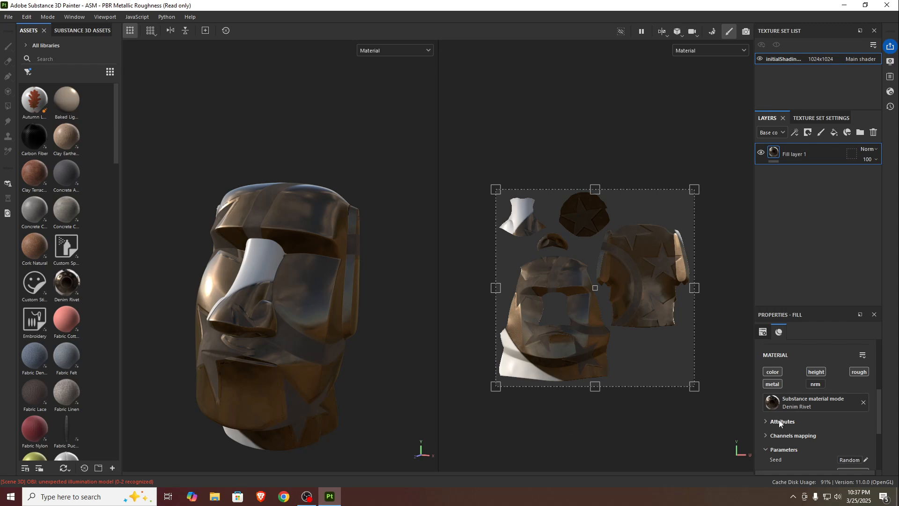
Remove the Denim Rivet material from the fill layer and assign Rock Face instead.
left_click(864, 406)
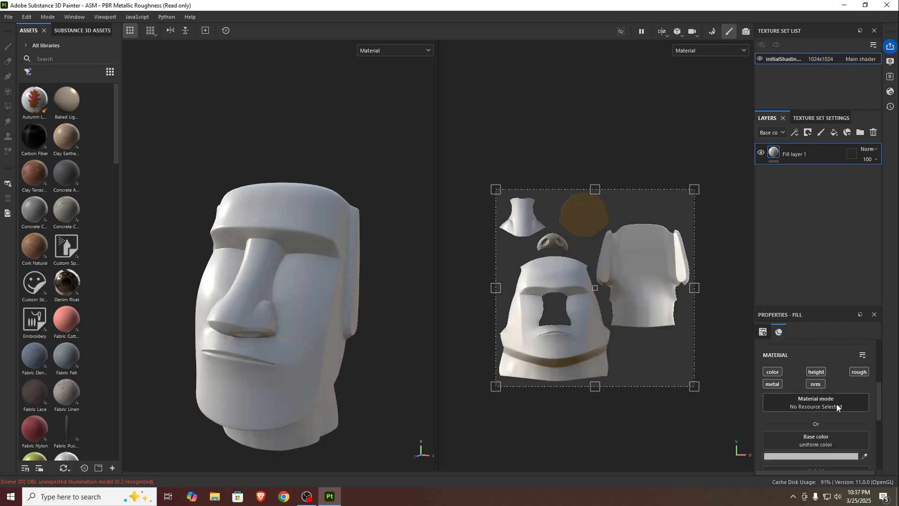
left_click(825, 403)
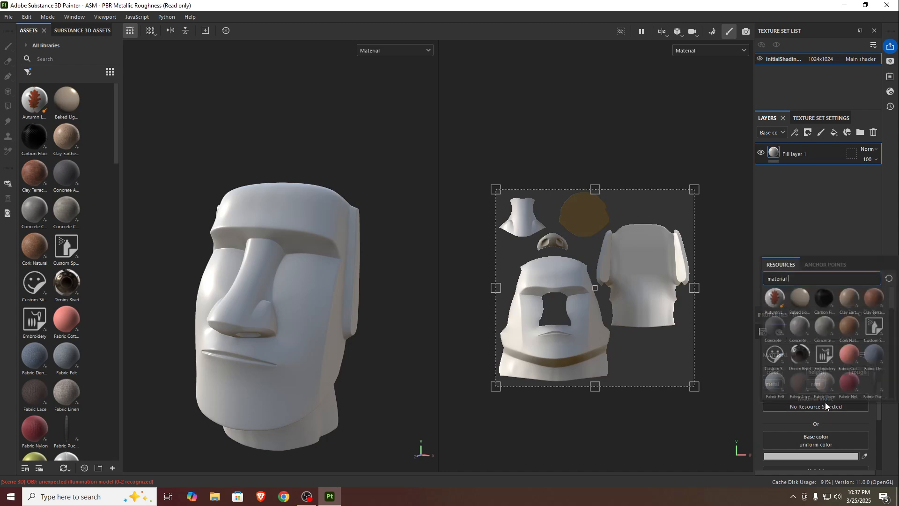
scroll(811, 369, "down", 5)
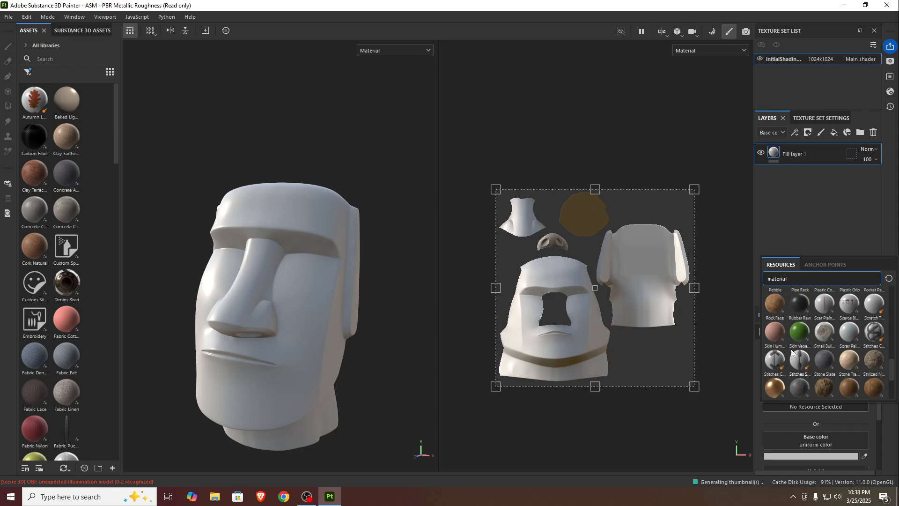
left_click(777, 305)
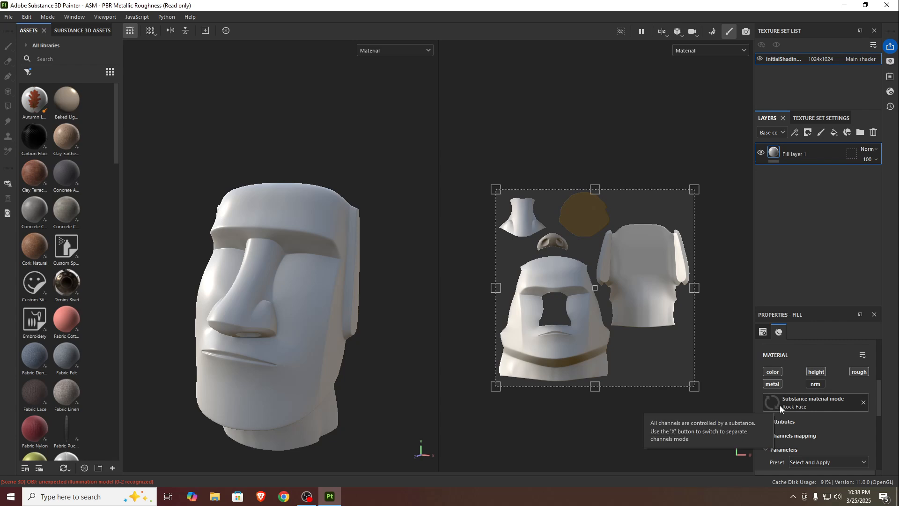
Replace the fill layer's material with Ground Natural Mud and inspect the head from other angles and under different lighting.
left_click(864, 401)
left_click(827, 400)
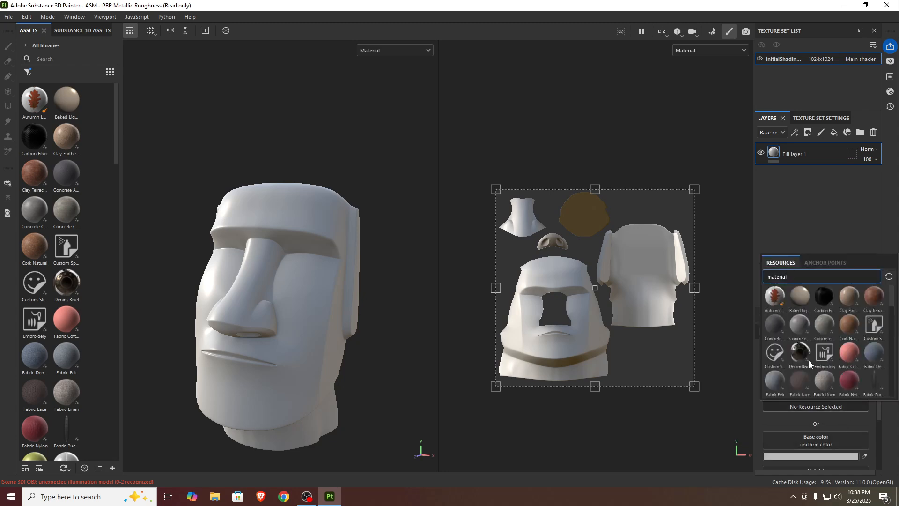
scroll(820, 354, "down", 3)
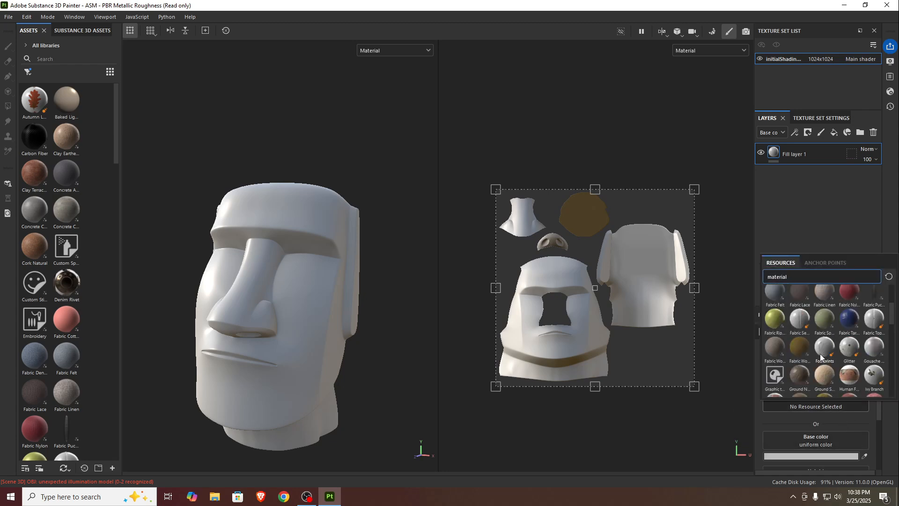
left_click(798, 376)
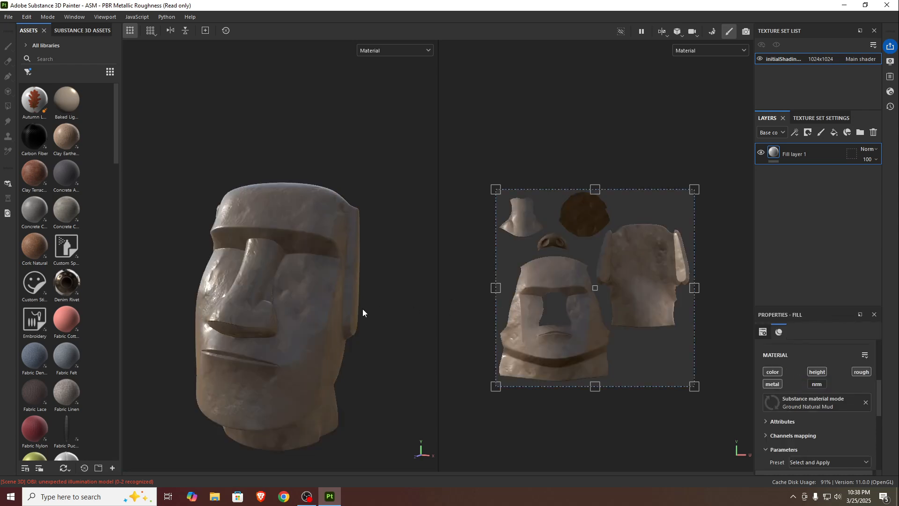
left_click_drag(362, 312, 382, 315, "alt")
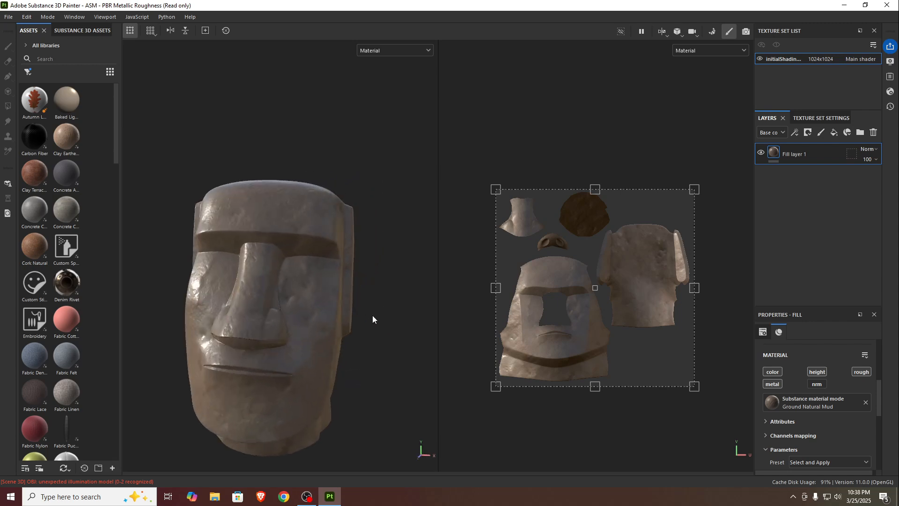
right_click_drag(340, 313, 345, 234, "shift")
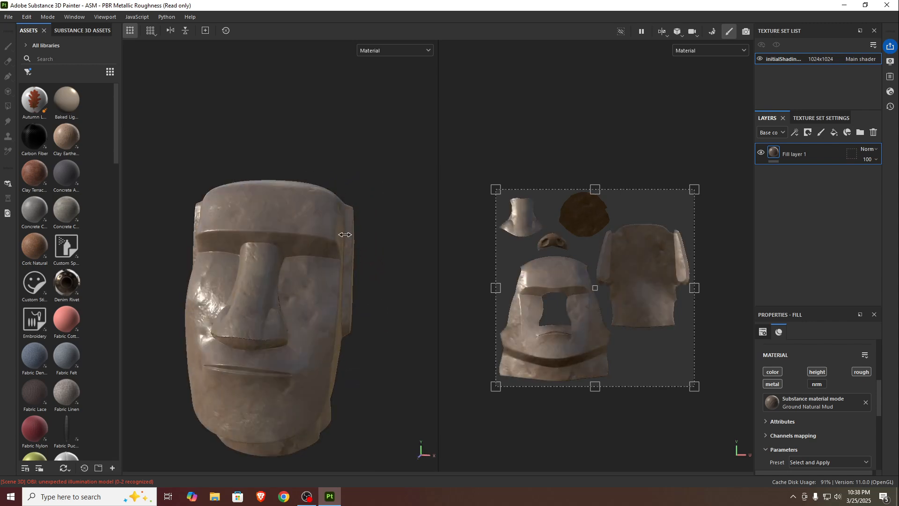
left_click_drag(340, 328, 327, 334, "alt")
scroll(327, 332, "up", 1)
middle_click_drag(327, 332, 334, 305, "alt")
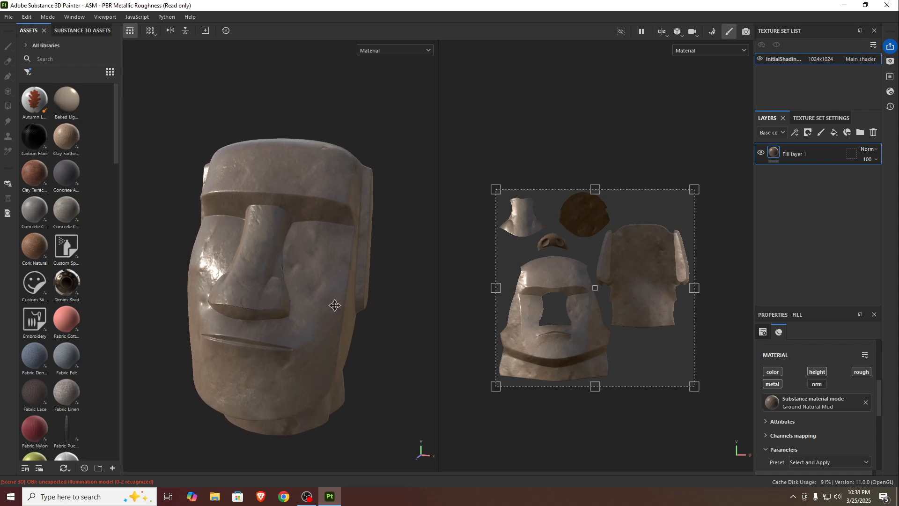
Swap the fill layer's material for Stylized Wood Bark and view the head from the side.
left_click(864, 404)
left_click(838, 404)
scroll(839, 367, "down", 4)
scroll(839, 371, "down", 3)
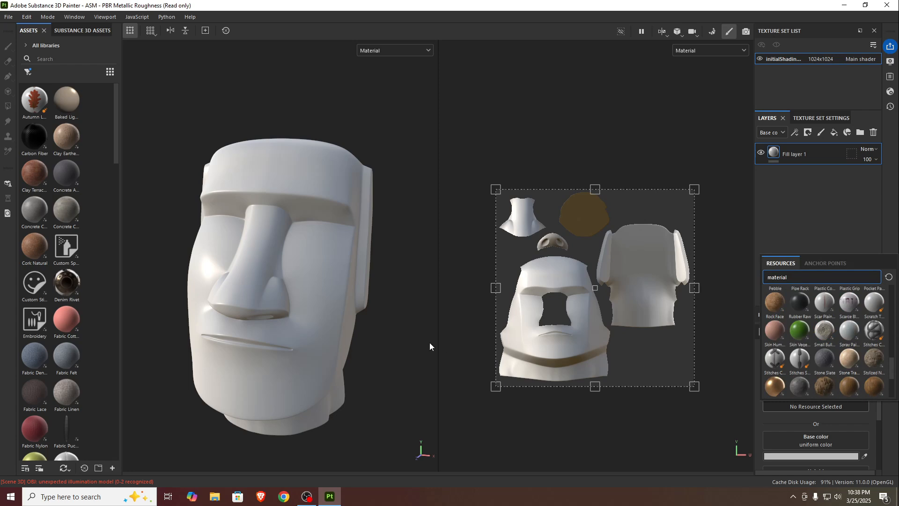
left_click_drag(378, 314, 393, 334, "alt")
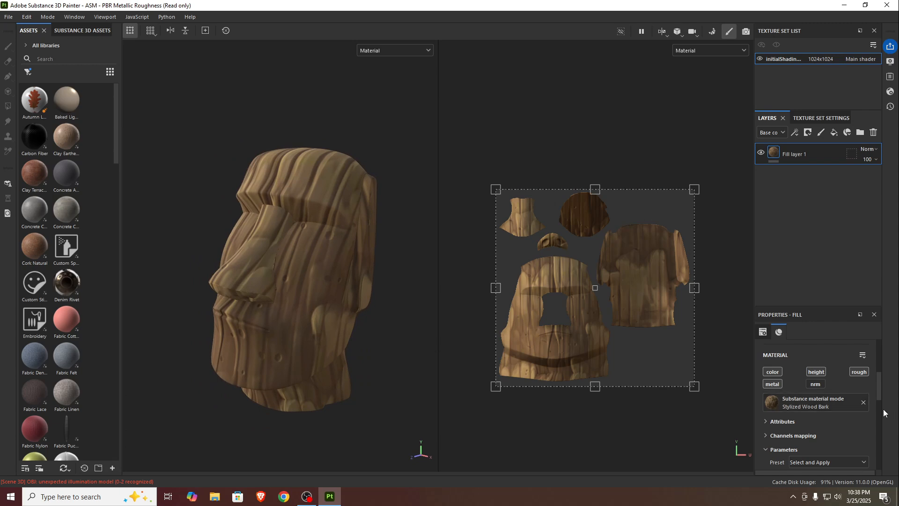
Clear the wood bark, browse the material library and try Rock Face on the head again.
left_click(863, 402)
left_click(813, 404)
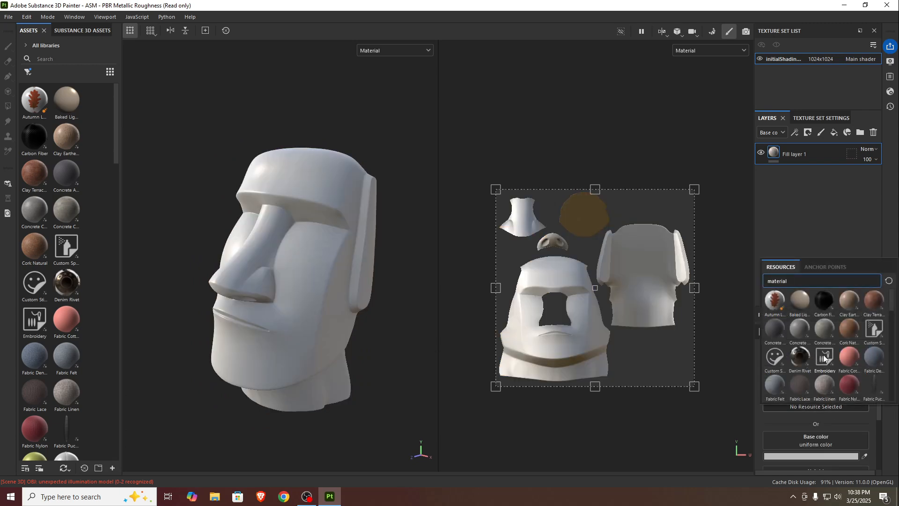
scroll(824, 359, "down", 10)
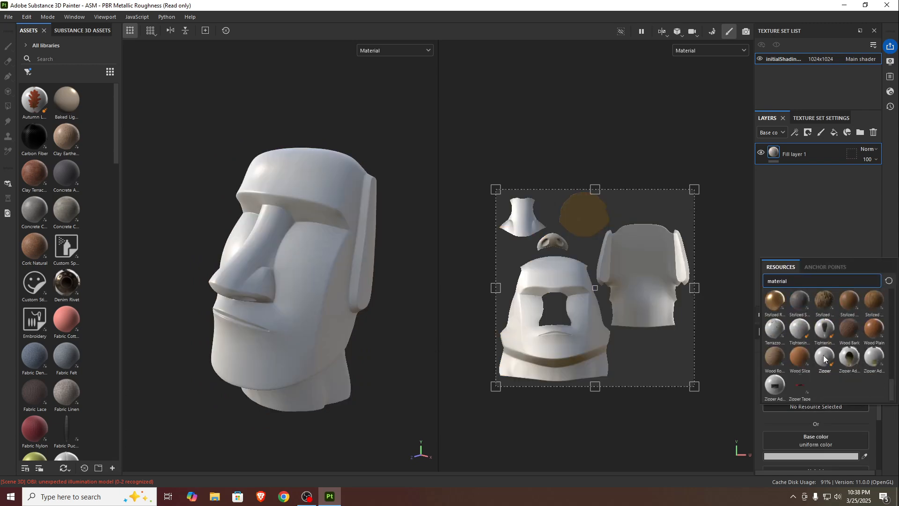
scroll(844, 384, "up", 10)
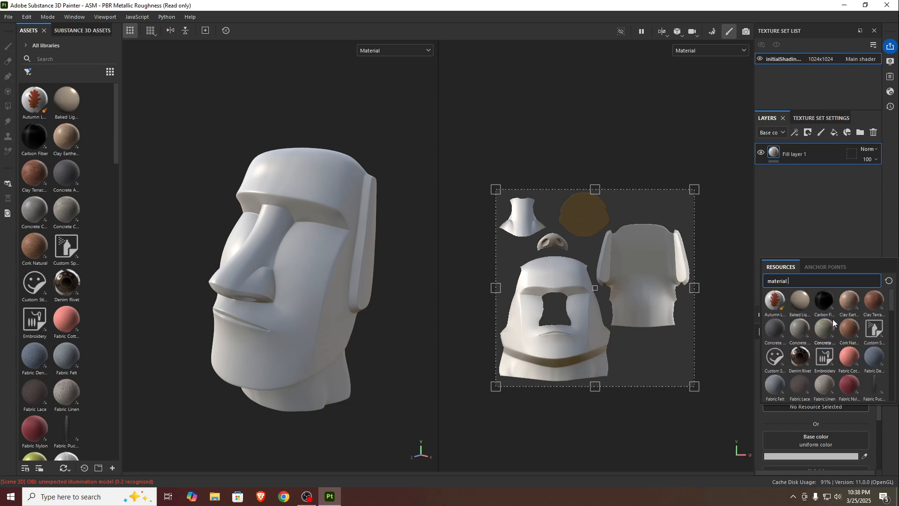
scroll(834, 346, "down", 5)
scroll(835, 364, "down", 3)
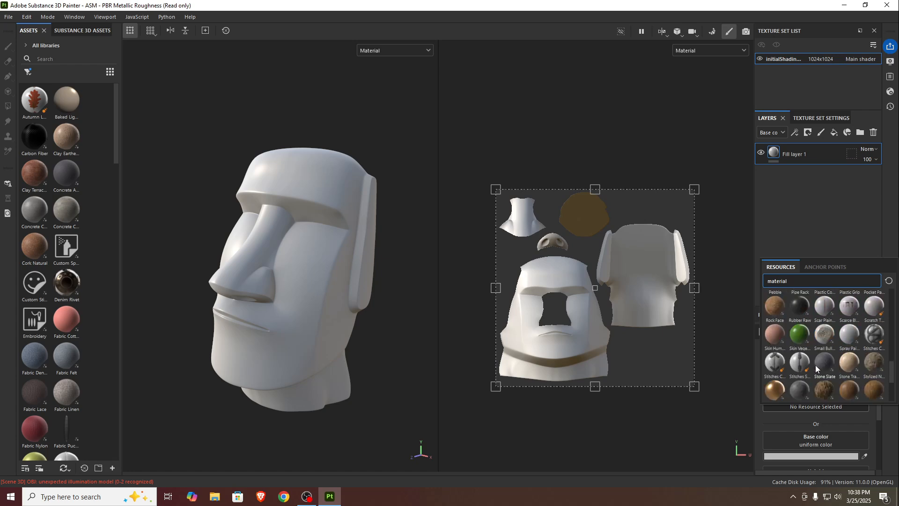
left_click(773, 309)
mouse_move(297, 315)
left_mouse_down("alt")
mouse_move(345, 321)
mouse_move(303, 309)
left_mouse_up("alt")
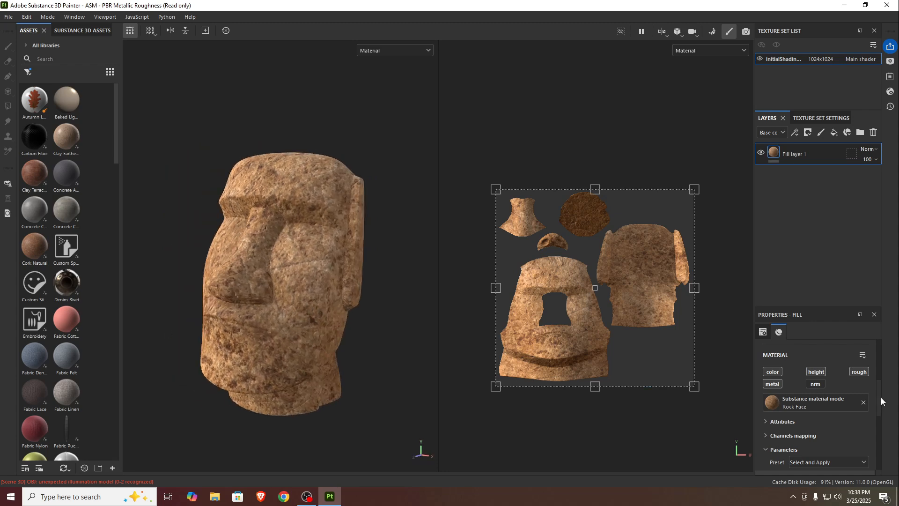
Replace the Rock Face material with Organic Flesh from the material library and check it on the head.
left_click(863, 402)
left_click(822, 406)
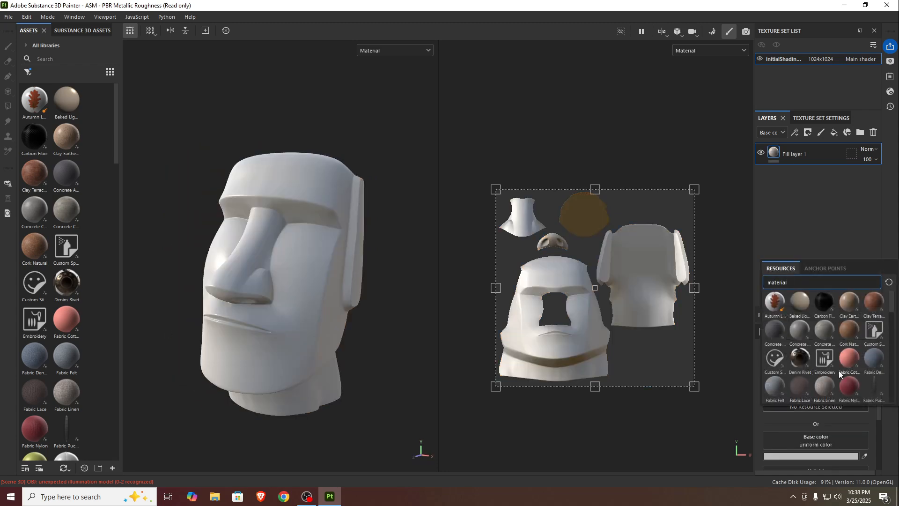
scroll(838, 370, "down", 5)
scroll(839, 372, "down", 3)
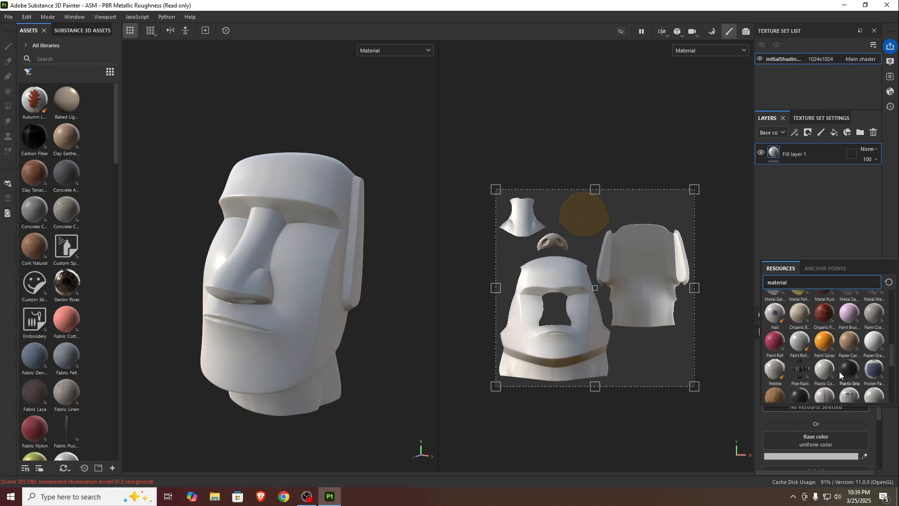
scroll(839, 371, "down", 3)
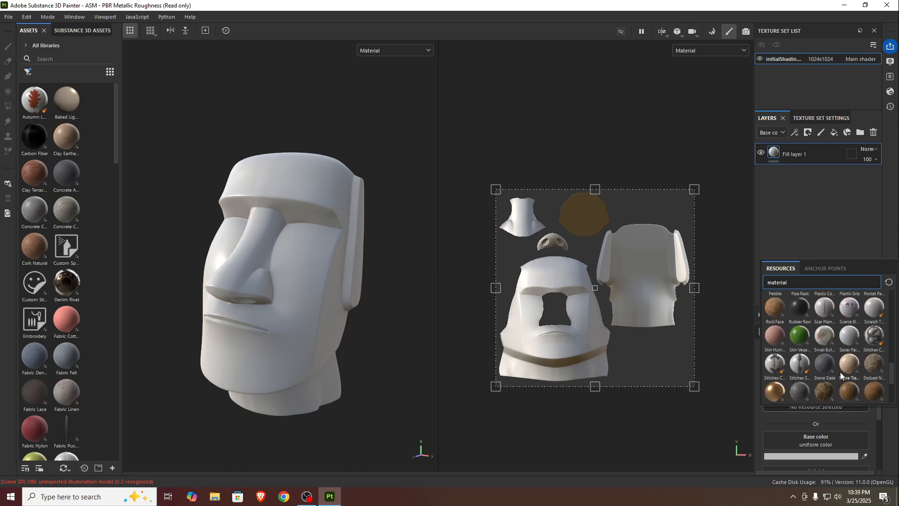
scroll(856, 379, "down", 3)
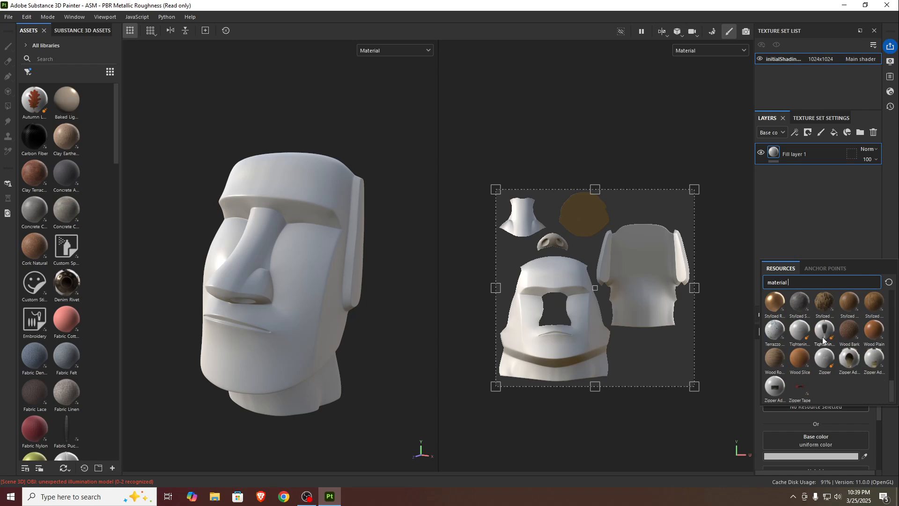
scroll(867, 388, "up", 3)
scroll(867, 387, "up", 3)
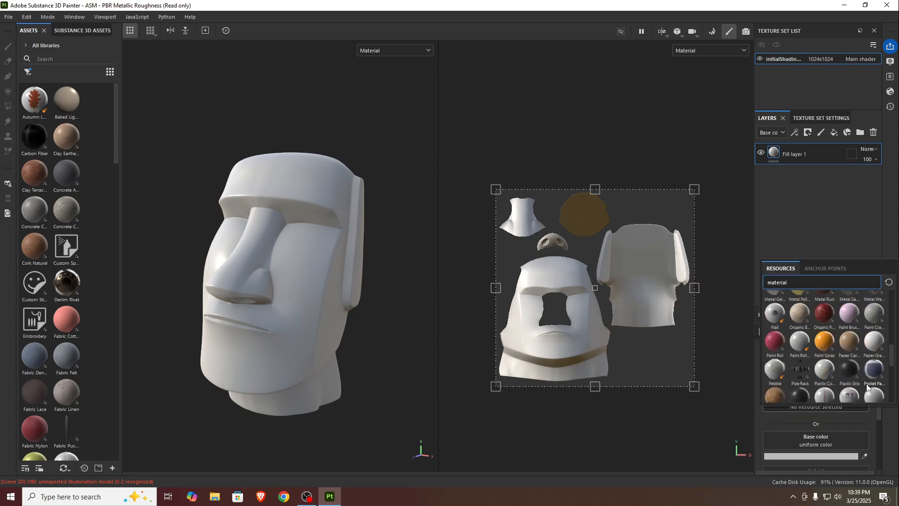
left_click(824, 313)
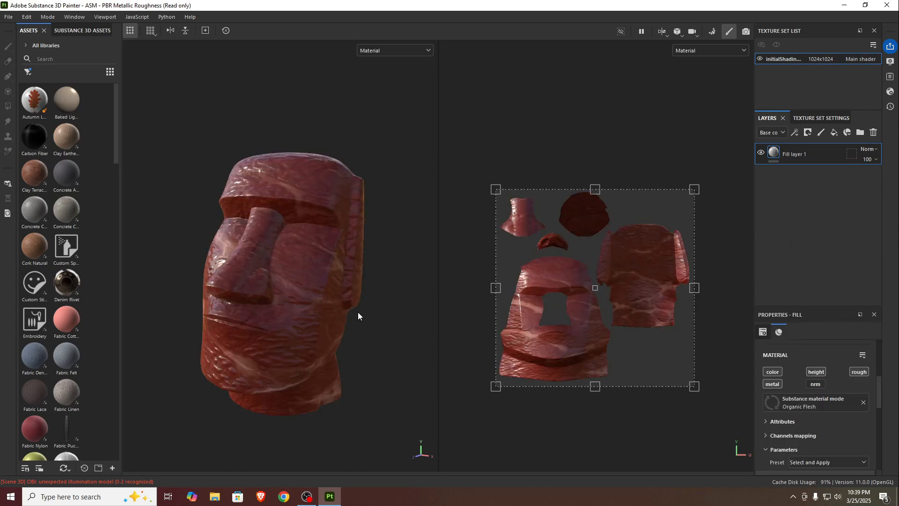
left_click_drag(296, 322, 319, 319, "alt")
Set the Organic Flesh parameters to Flesh Roughness 0.43, Flesh Roughness Variation 0.28, Fiber Density 0.51 and Marbling Density 0.43, and review the head.
scroll(836, 402, "down", 2)
scroll(839, 408, "down", 2)
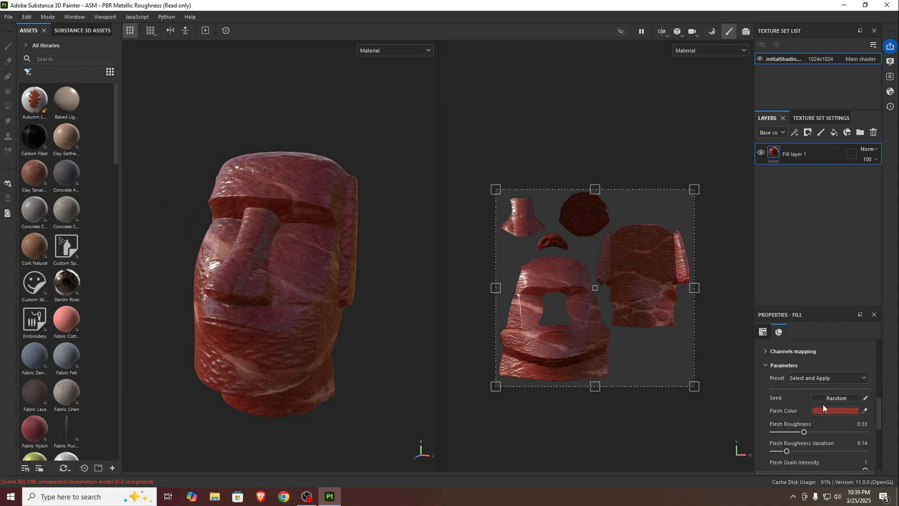
mouse_move(803, 432)
left_mouse_down()
mouse_move(768, 432)
mouse_move(843, 432)
mouse_move(799, 423)
left_mouse_up()
scroll(812, 433, "down", 1)
mouse_move(813, 461)
left_mouse_down()
mouse_move(804, 458)
mouse_move(821, 457)
mouse_move(813, 453)
left_mouse_up()
scroll(821, 454, "down", 1)
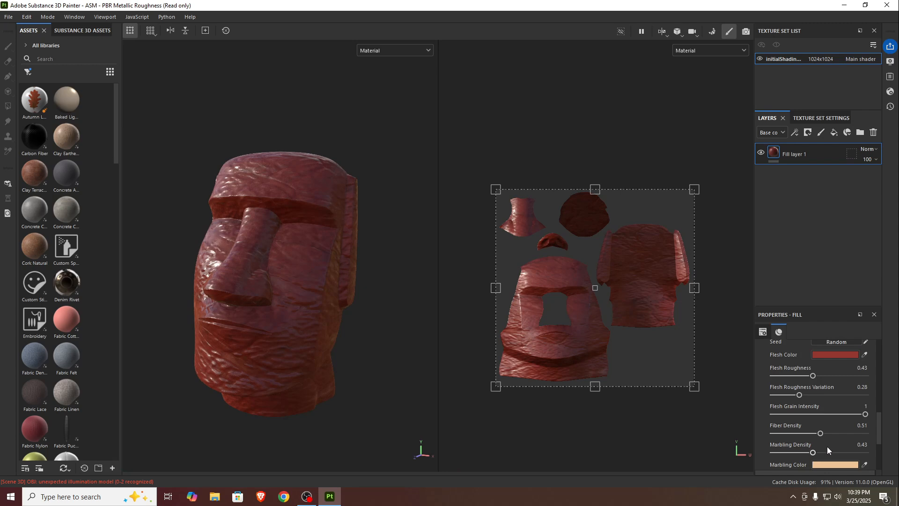
scroll(829, 419, "up", 5)
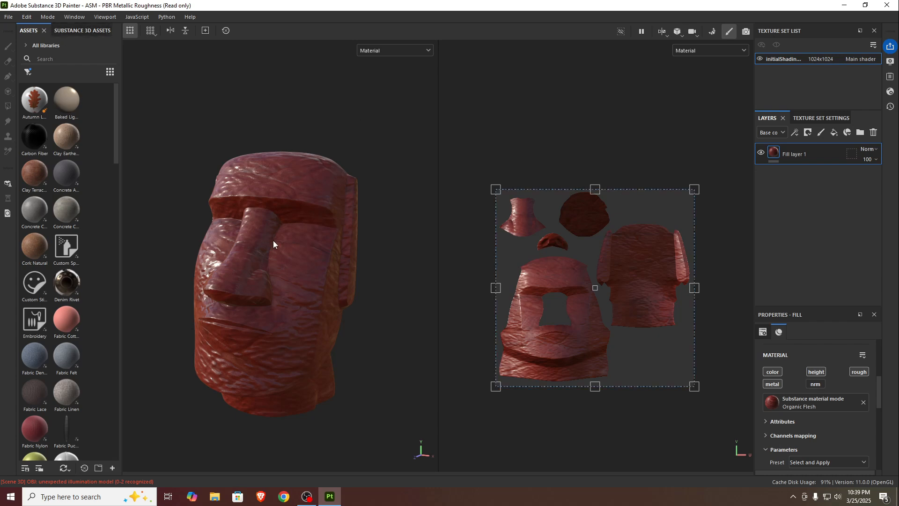
mouse_move(318, 312)
left_mouse_down("alt")
mouse_move(353, 301)
mouse_move(274, 315)
mouse_move(352, 283)
mouse_move(227, 295)
mouse_move(281, 286)
mouse_move(244, 296)
mouse_move(239, 254)
left_mouse_up("alt")
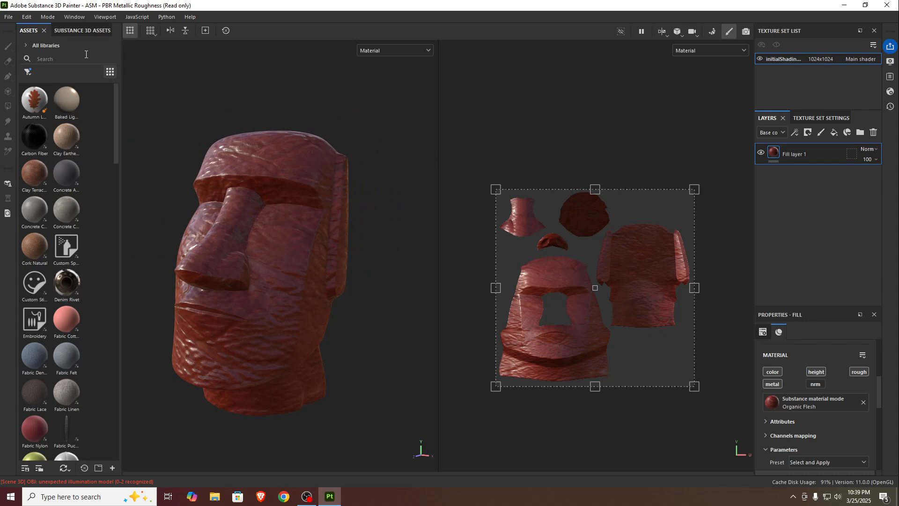
Render the Organic Flesh head with Iray and review it at different distances and from a slightly turned angle.
left_click(48, 16)
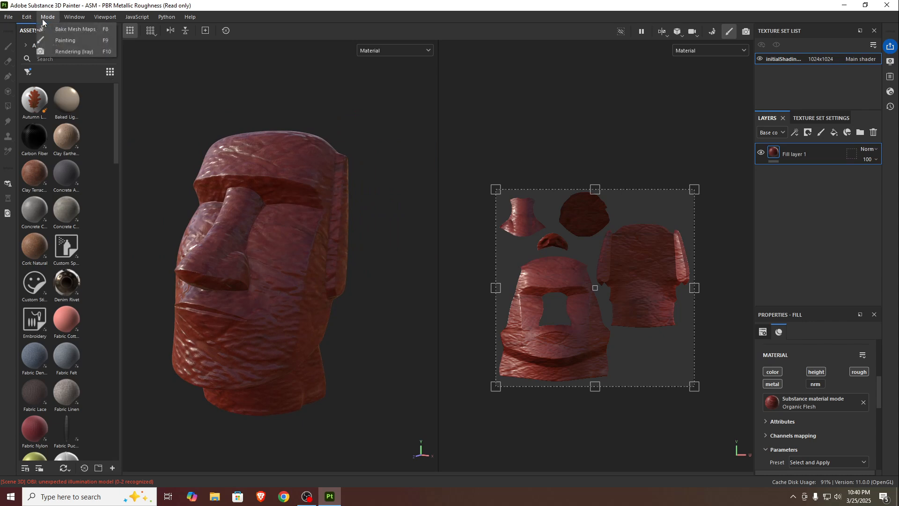
left_click(77, 52)
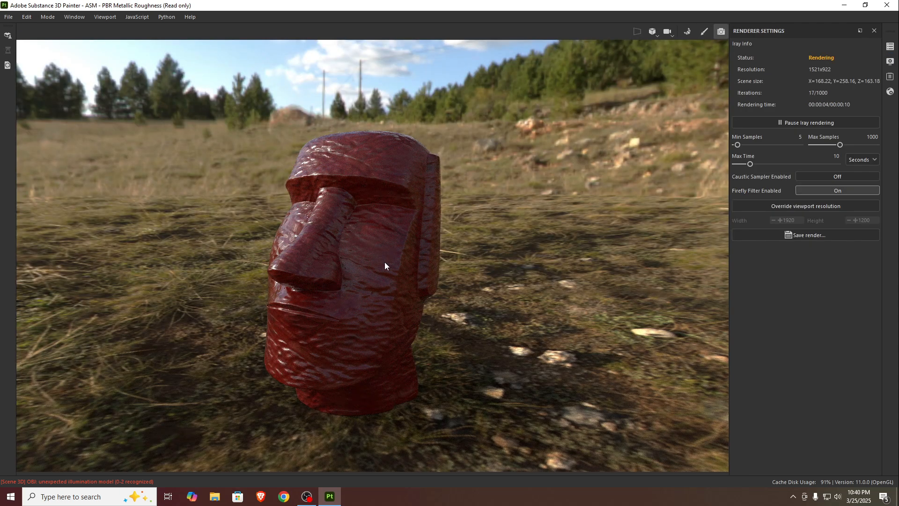
scroll(385, 266, "up", 2)
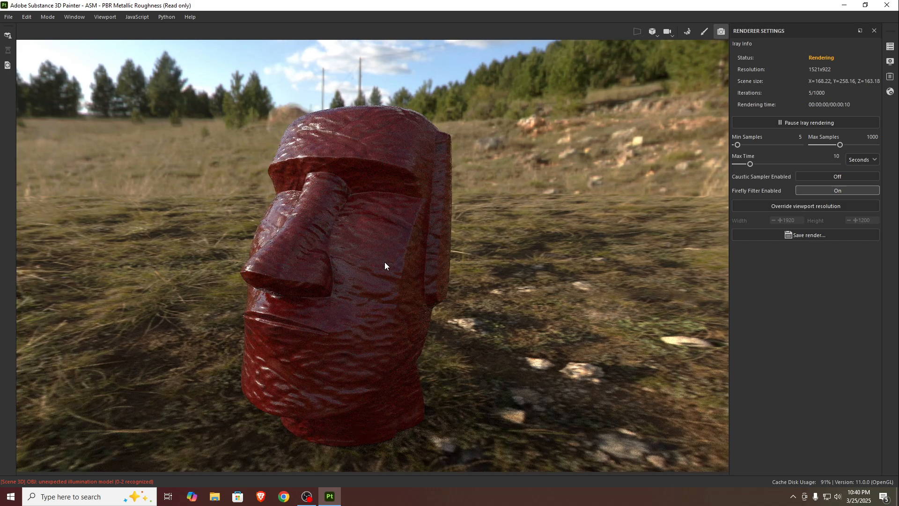
scroll(385, 265, "down", 2)
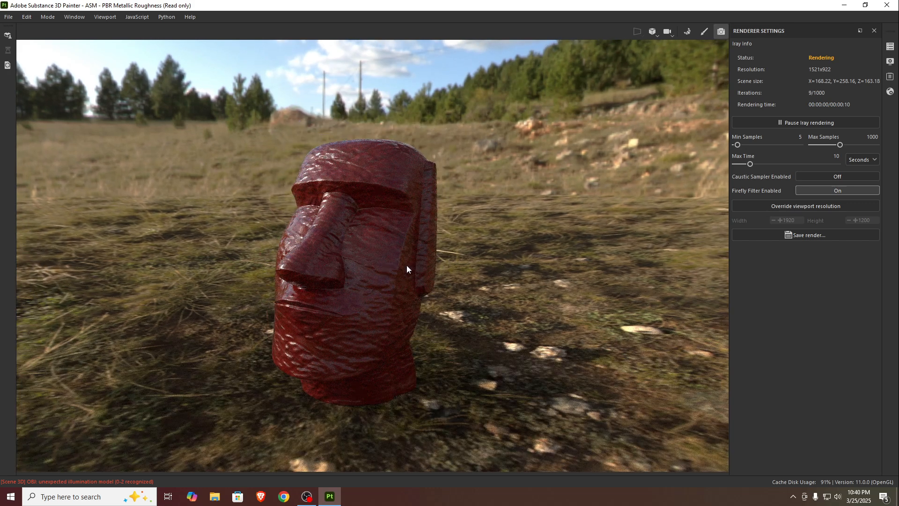
mouse_move(381, 263)
left_mouse_down("alt")
mouse_move(447, 259)
mouse_move(367, 257)
mouse_move(430, 262)
mouse_move(394, 262)
left_mouse_up("alt")
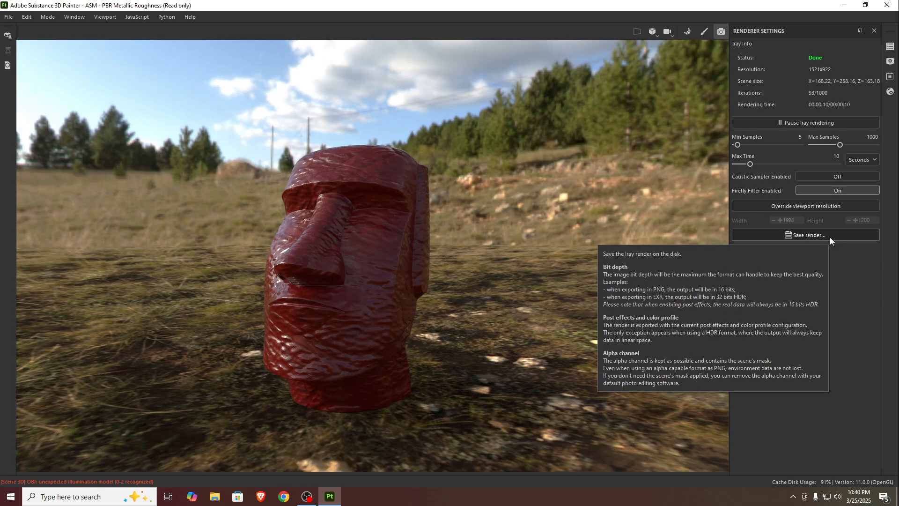
left_click(829, 237)
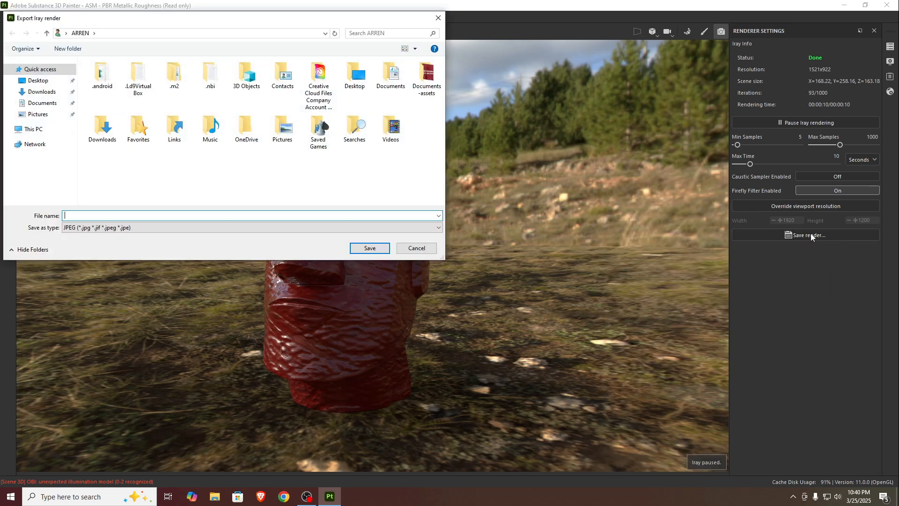
left_click(38, 80)
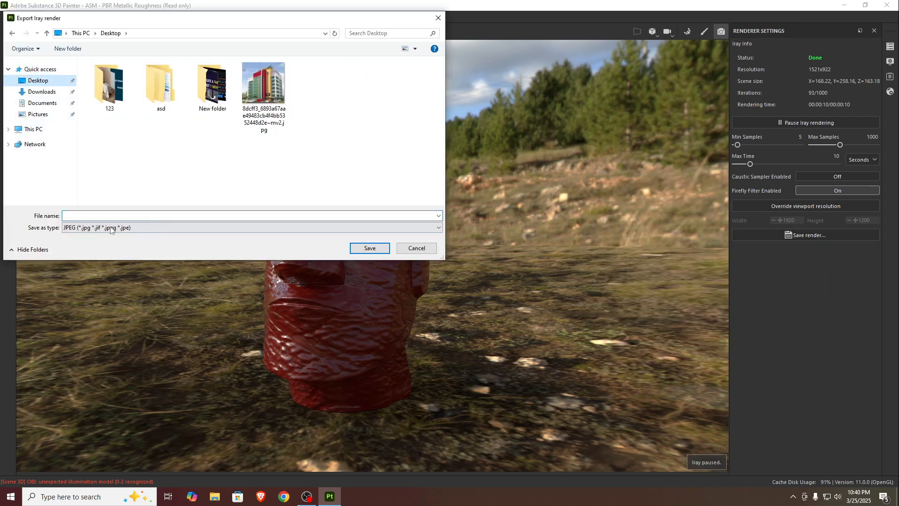
left_click(90, 217)
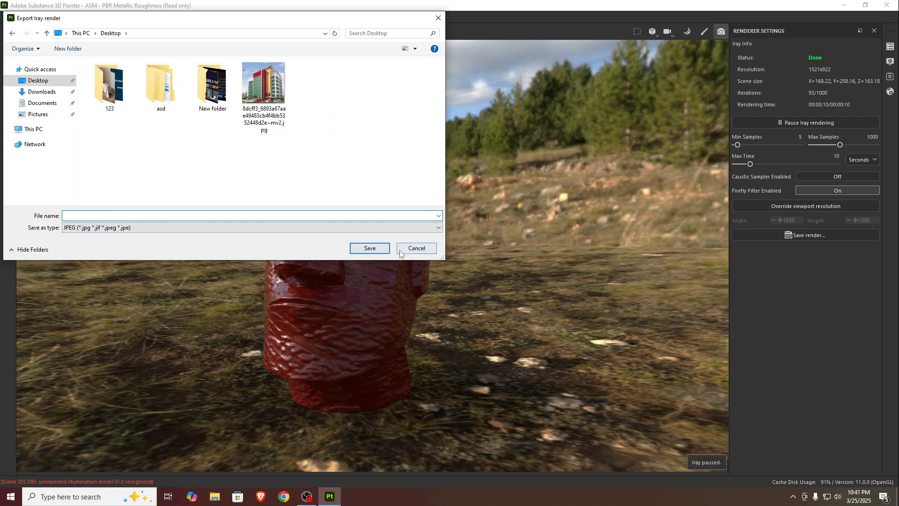
left_click(416, 248)
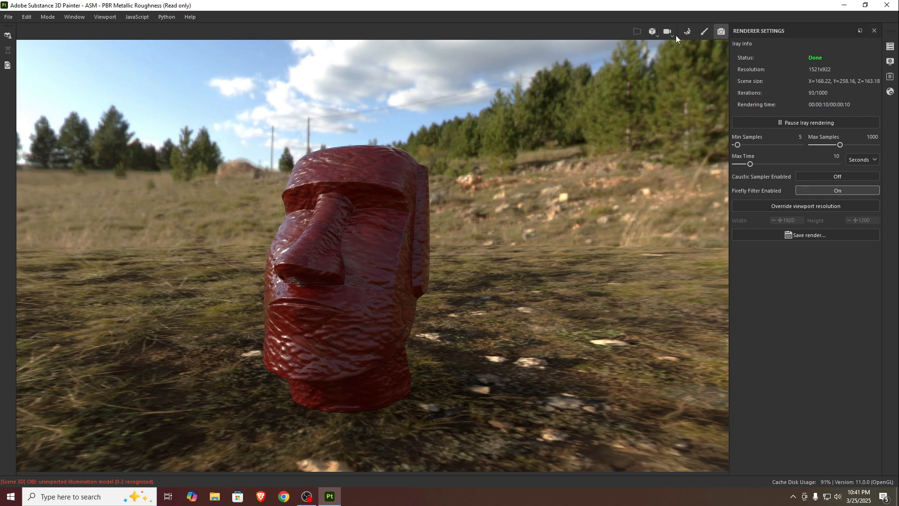
Close the renderer settings and return from Iray rendering to painting mode.
left_click(873, 33)
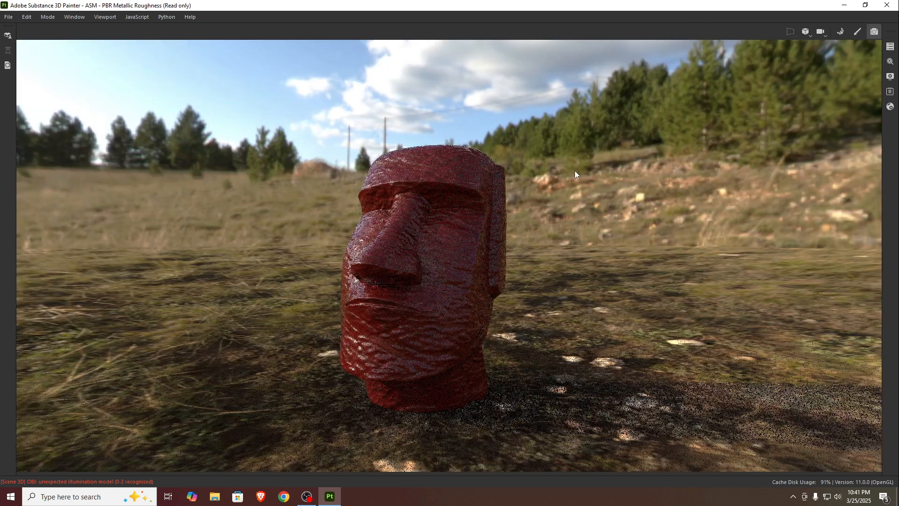
left_click(47, 18)
left_click(58, 39)
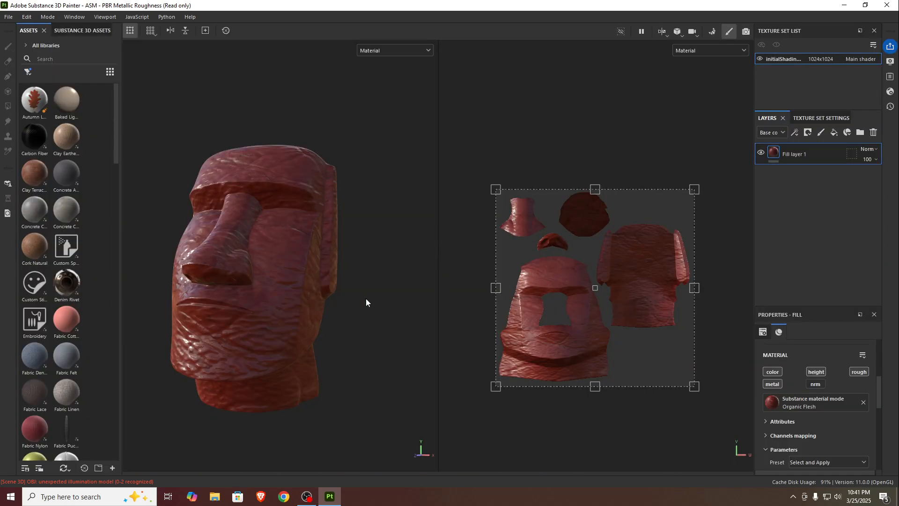
Review the texture export settings, the PBR Metallic Roughness output template and the list of exports, and close the export window without exporting.
left_click(48, 17)
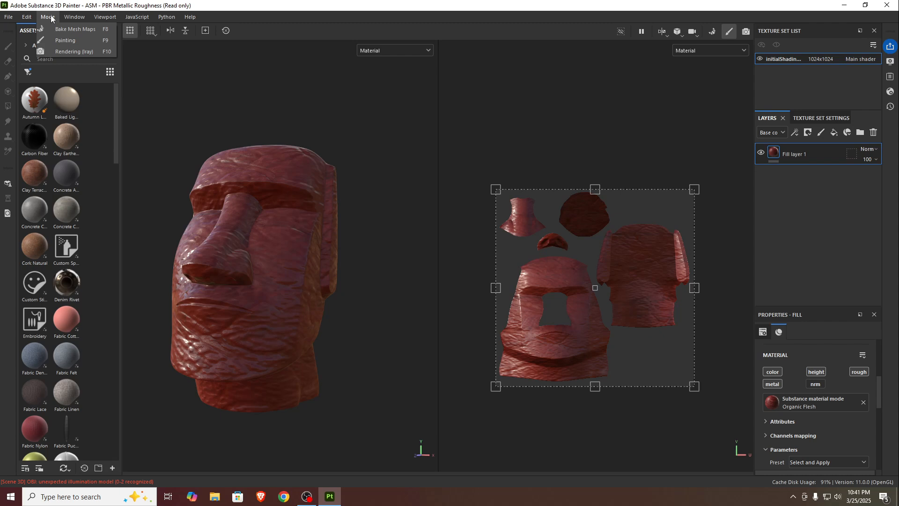
mouse_move(11, 15)
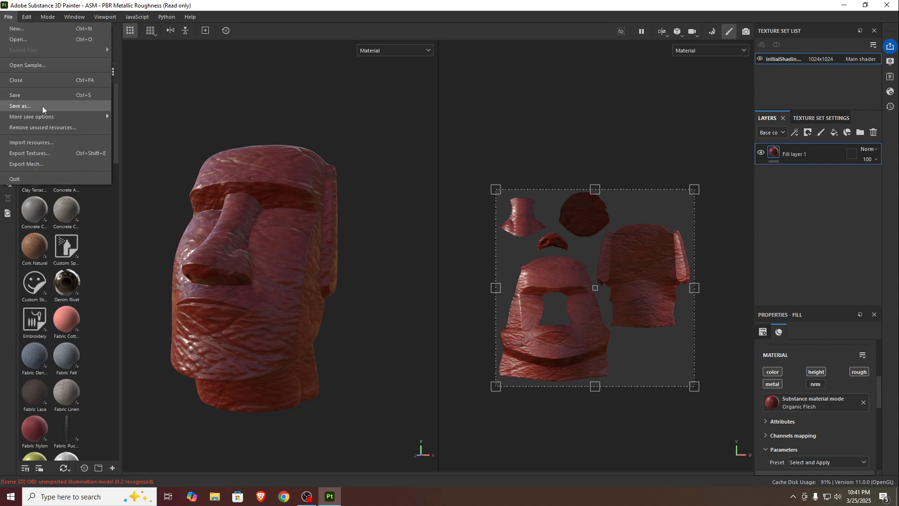
left_click(59, 153)
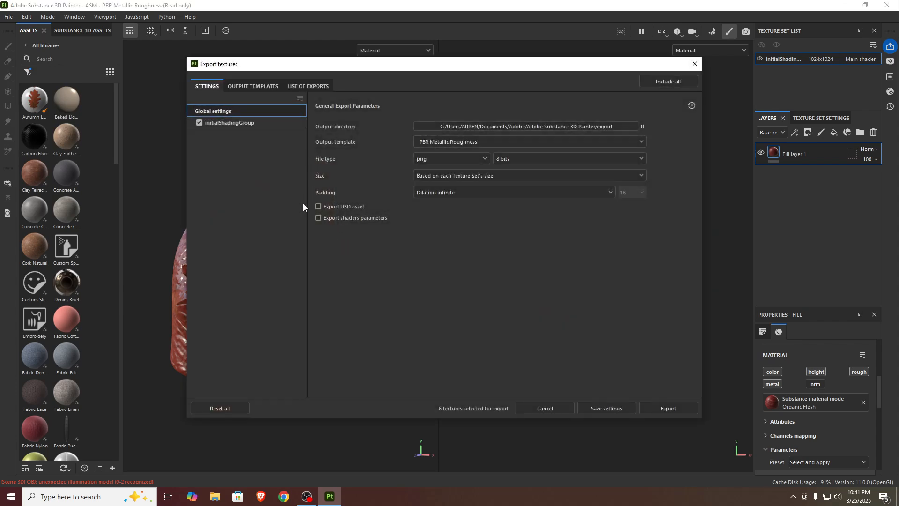
left_click(242, 83)
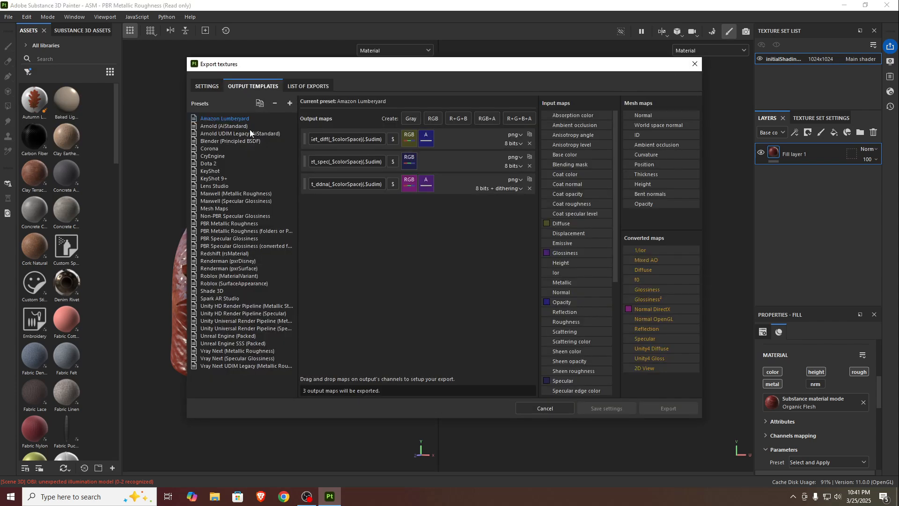
left_click(243, 224)
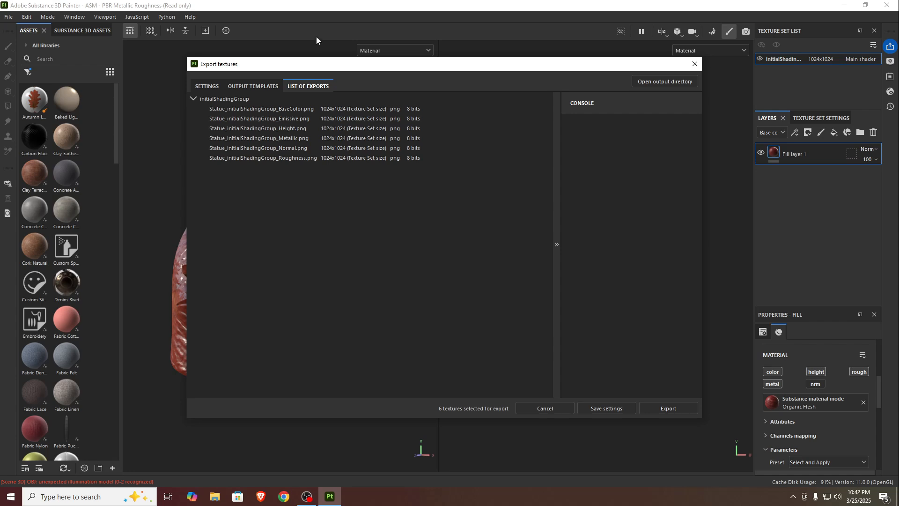
left_click_drag(284, 65, 466, 76)
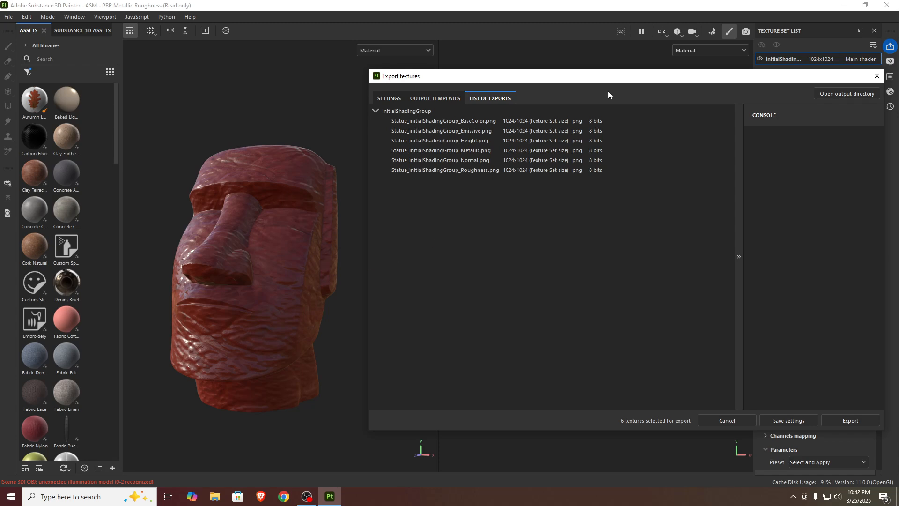
left_click_drag(610, 77, 373, 81)
left_click(652, 81)
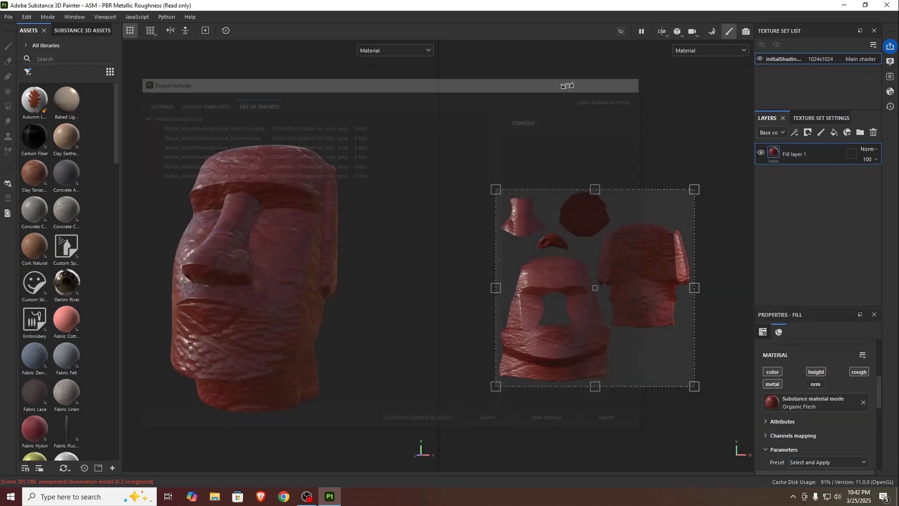